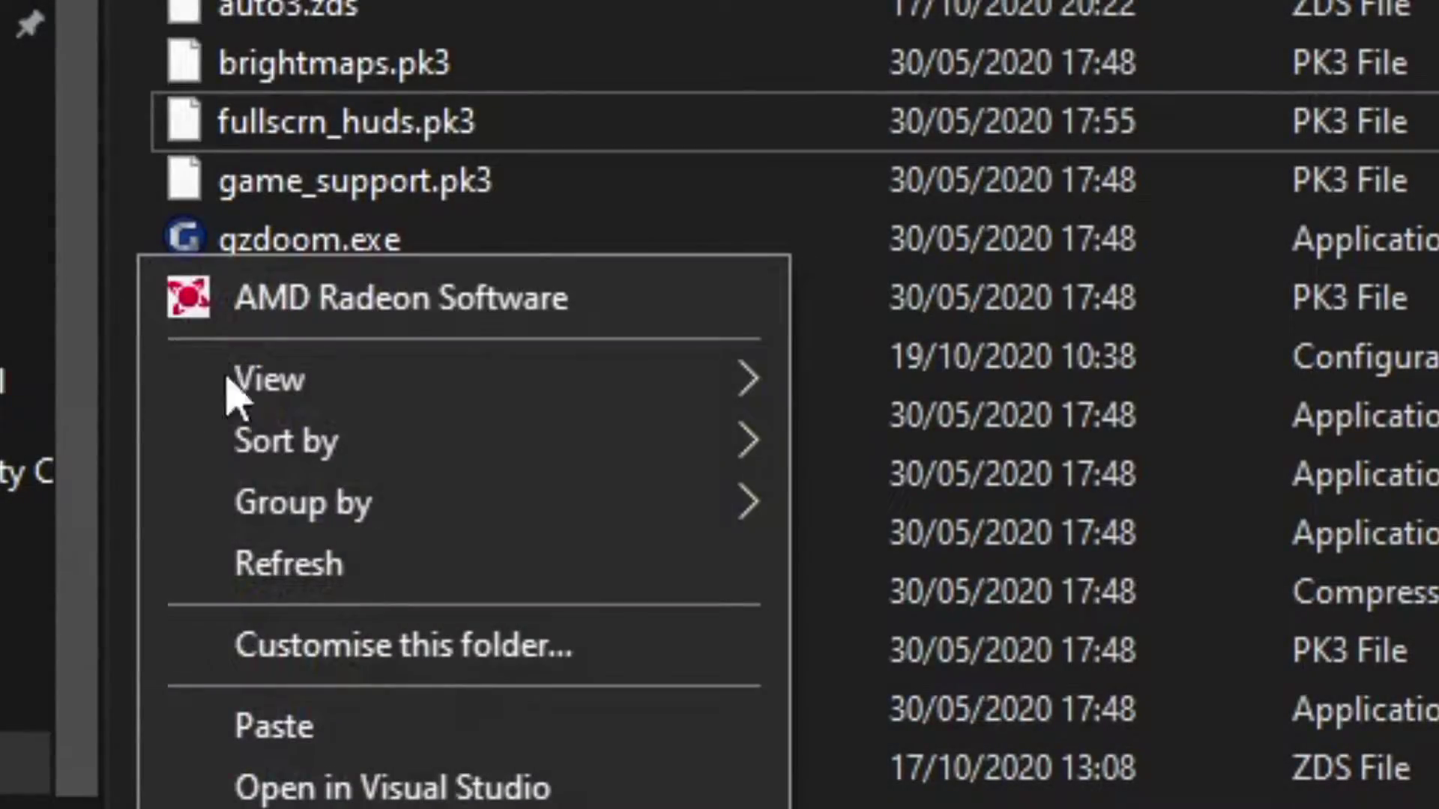
Step: Paste doom2.wad into the GZDoom folder, then browse DOOM II's local install files from Steam
click(274, 727)
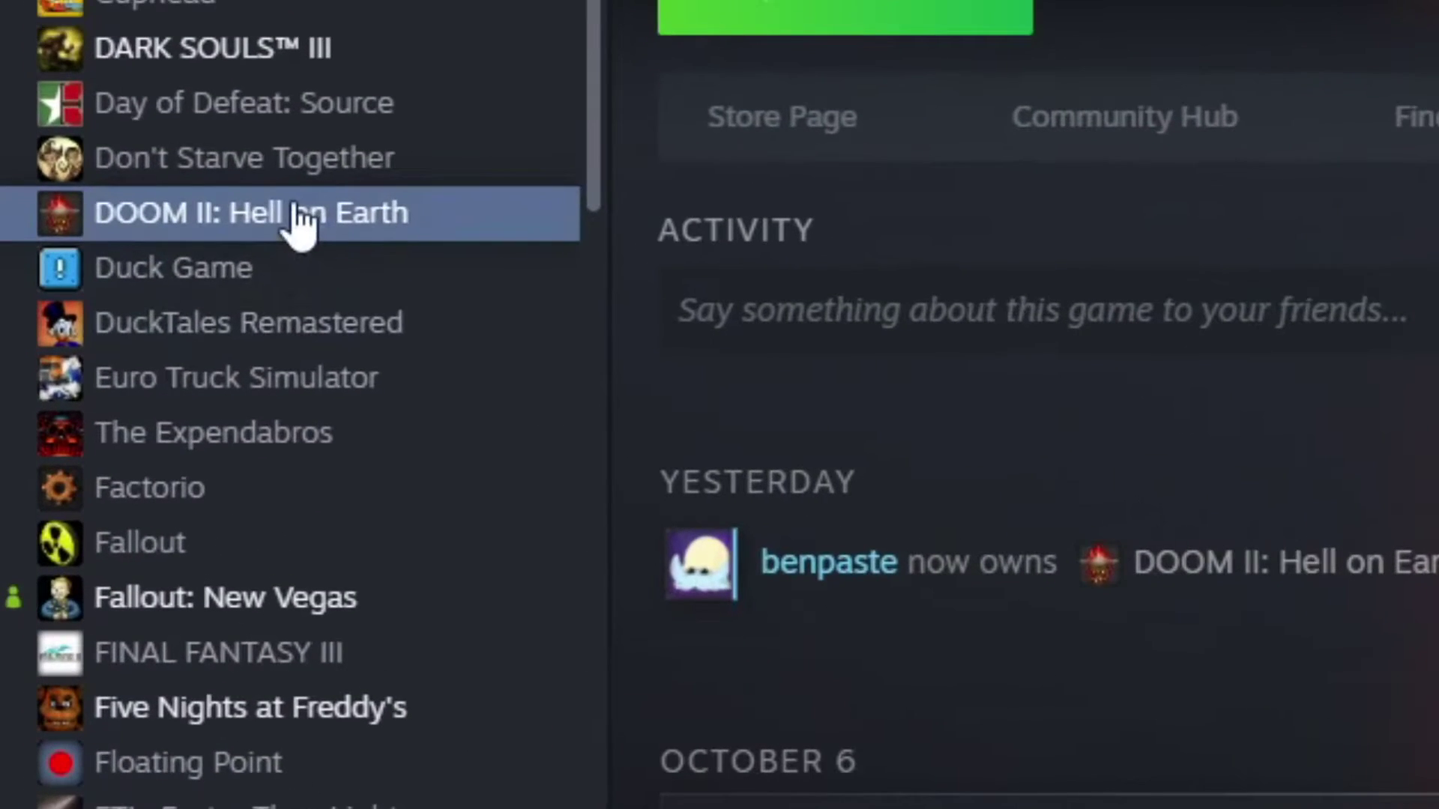
right_click(101, 393)
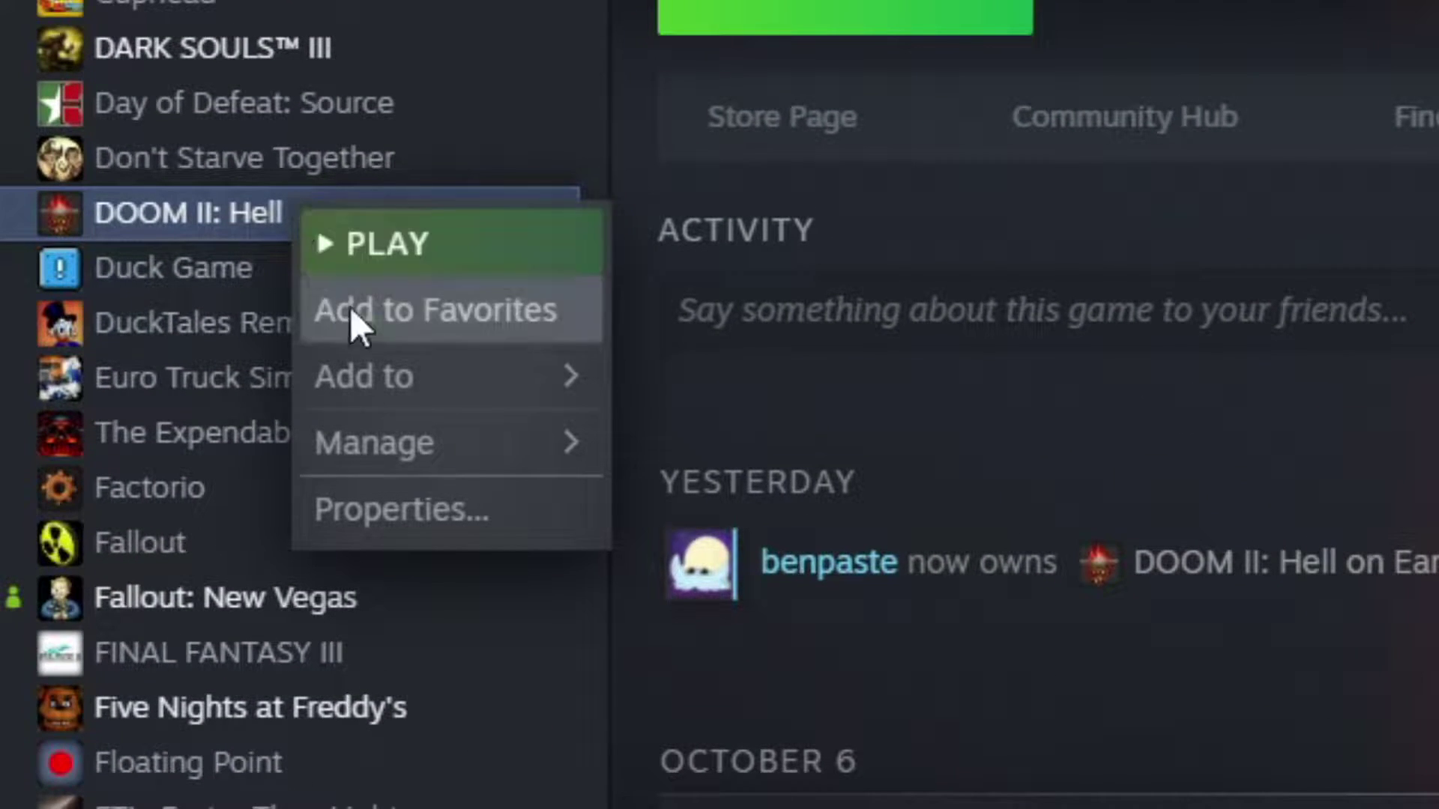
mouse_move(380, 442)
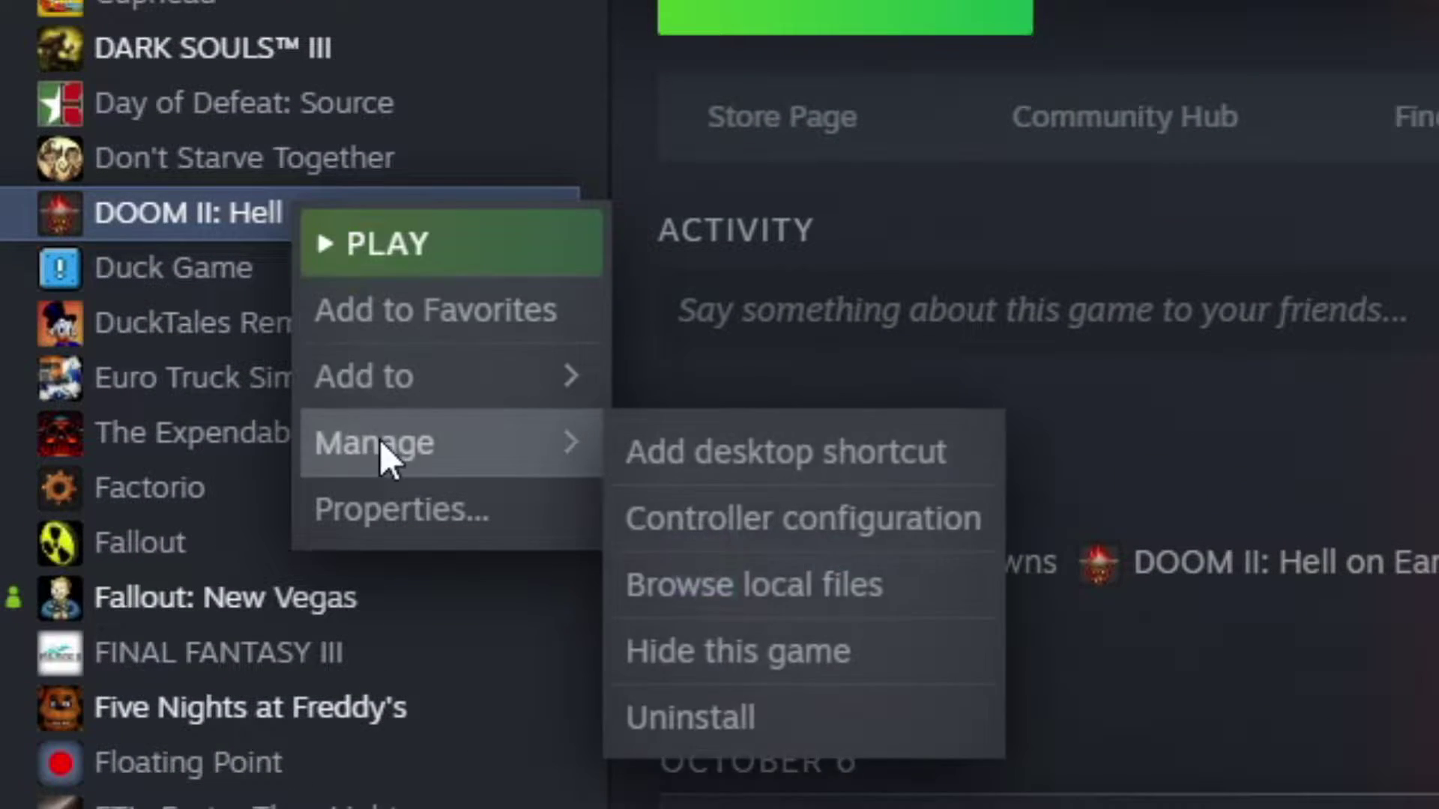
click(753, 585)
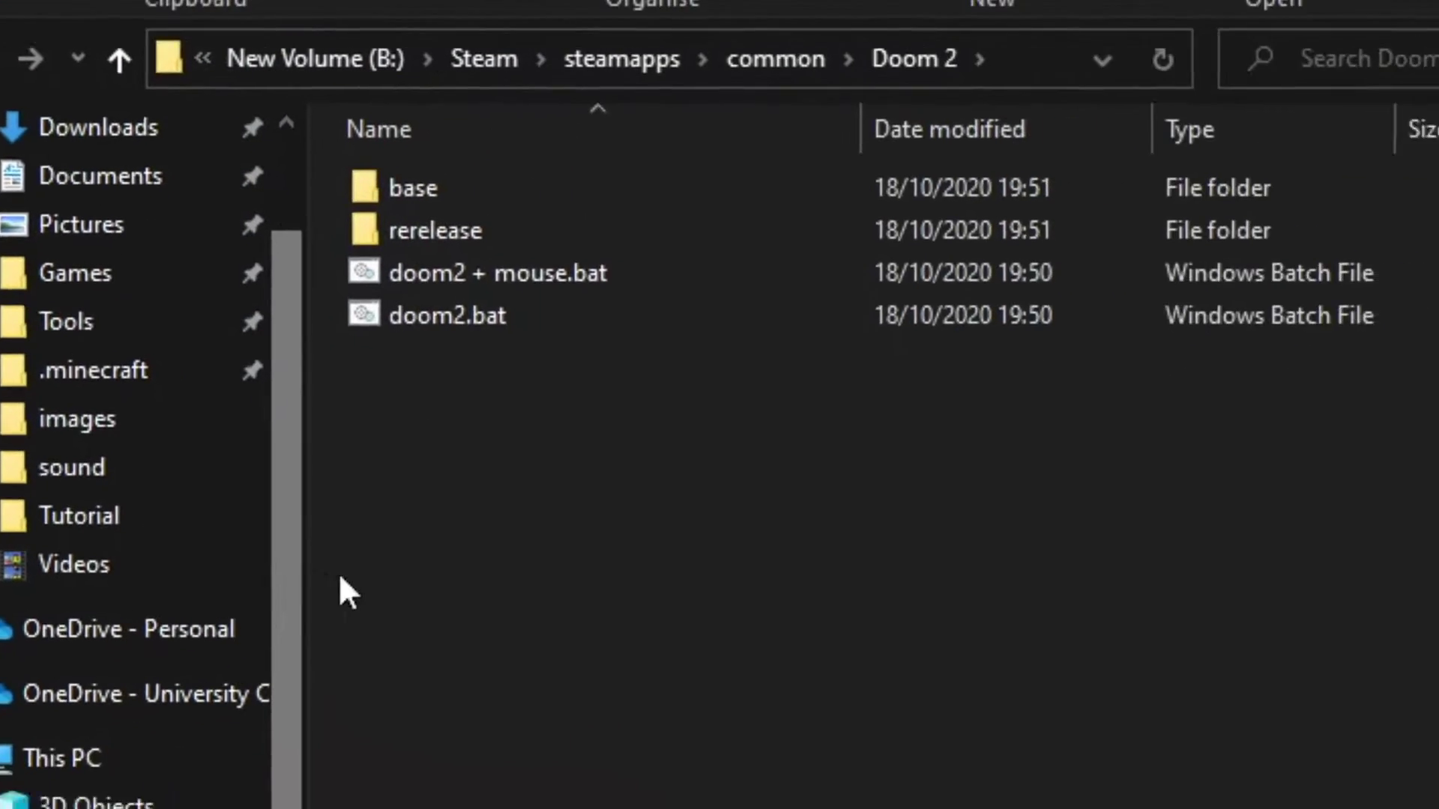
Step: Copy DOOM2.WAD from the base folder into the gzdoom folder and launch GZDoom with Doom 2
double_click(335, 182)
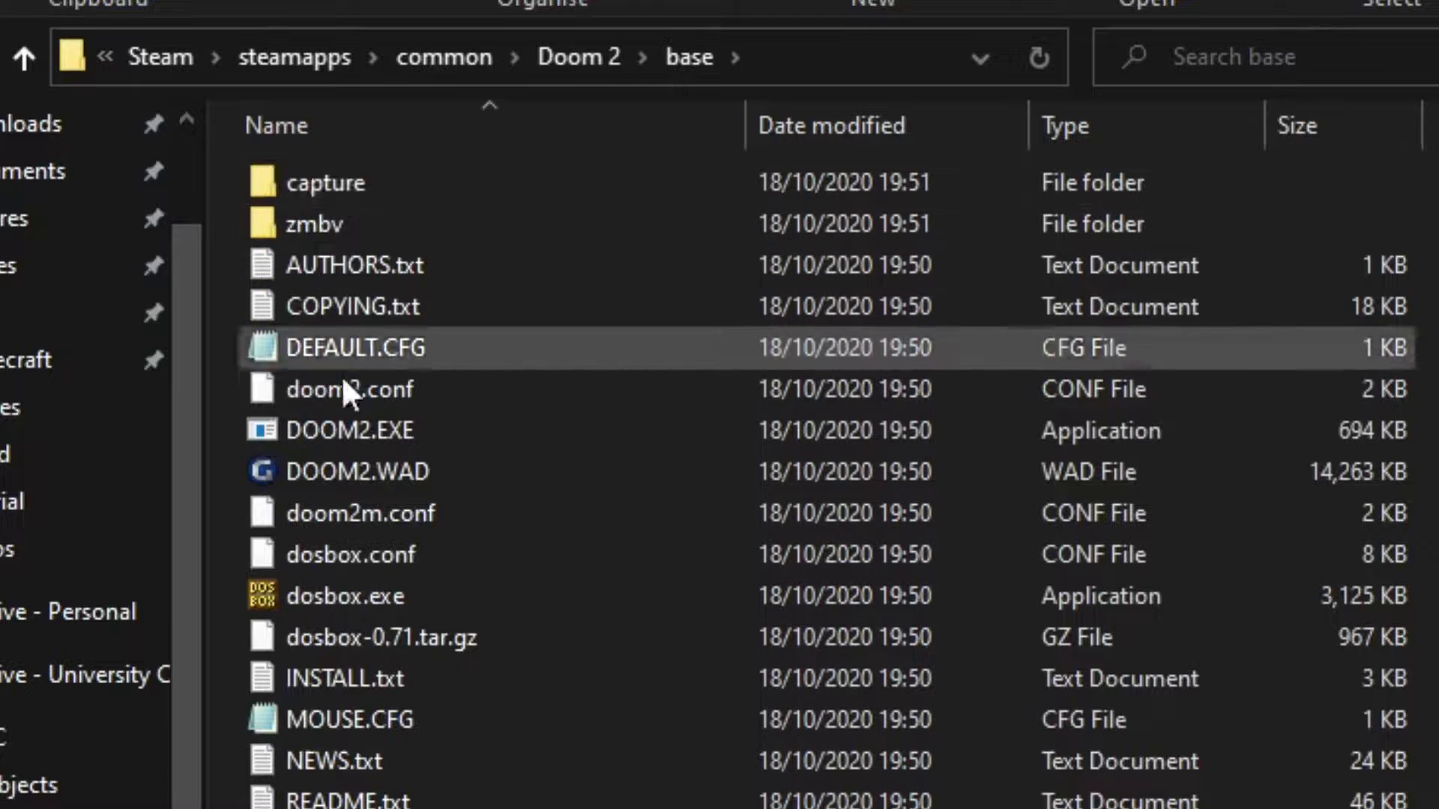
mouse_move(300, 478)
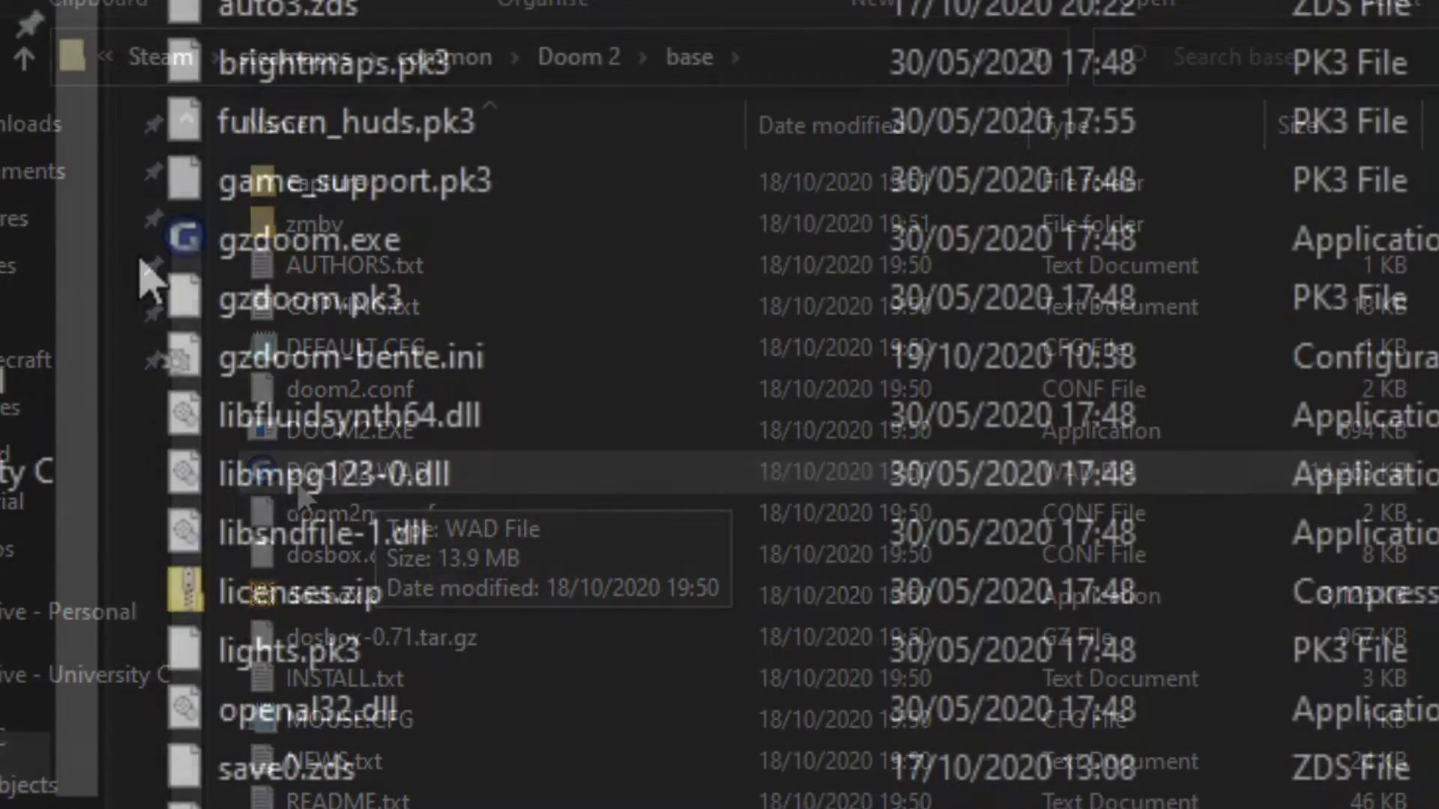
right_click(141, 259)
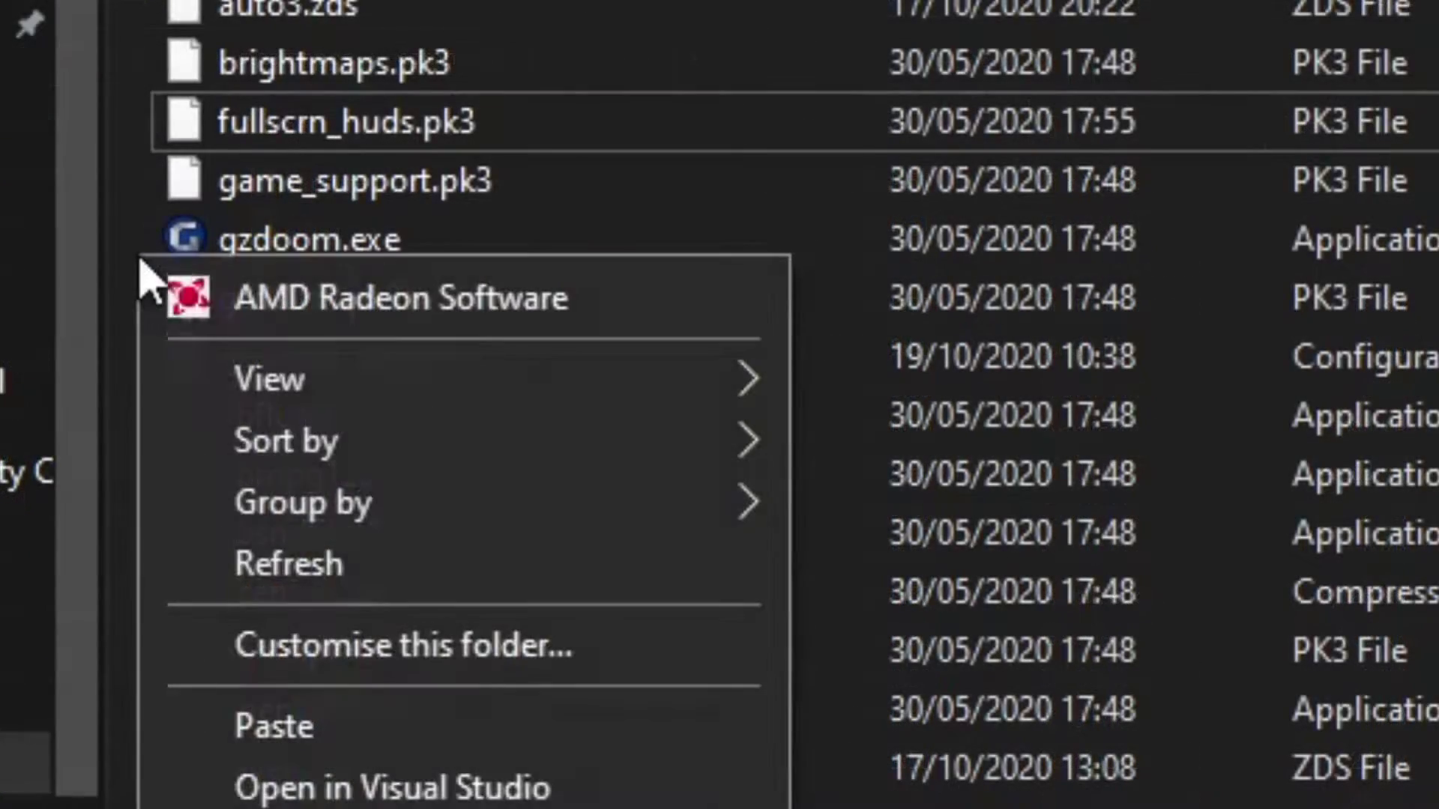
click(290, 745)
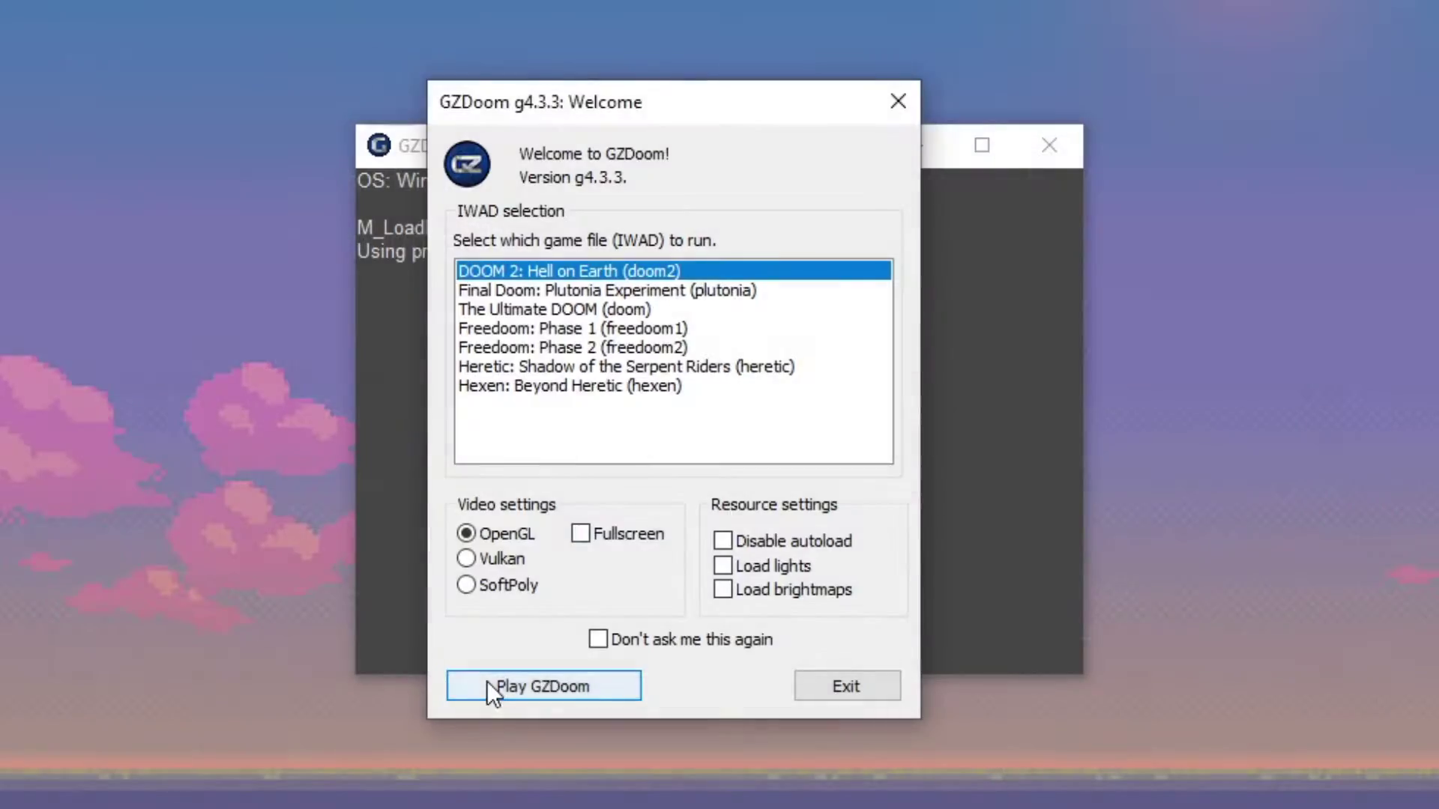
click(487, 681)
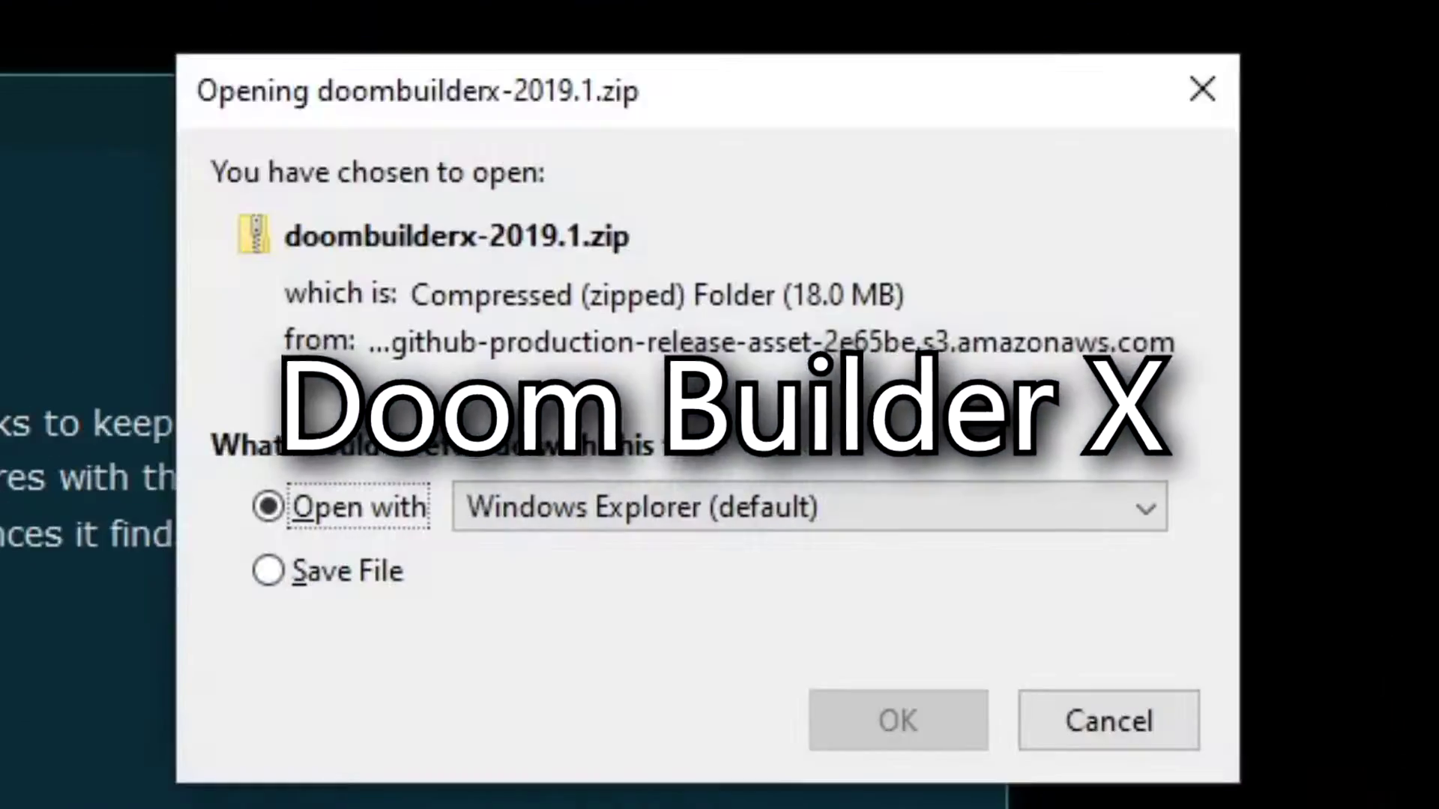
Step: Open the doombuilderx-2019.1 zip, extract its folder to the Desktop, and run Builder.exe
click(885, 737)
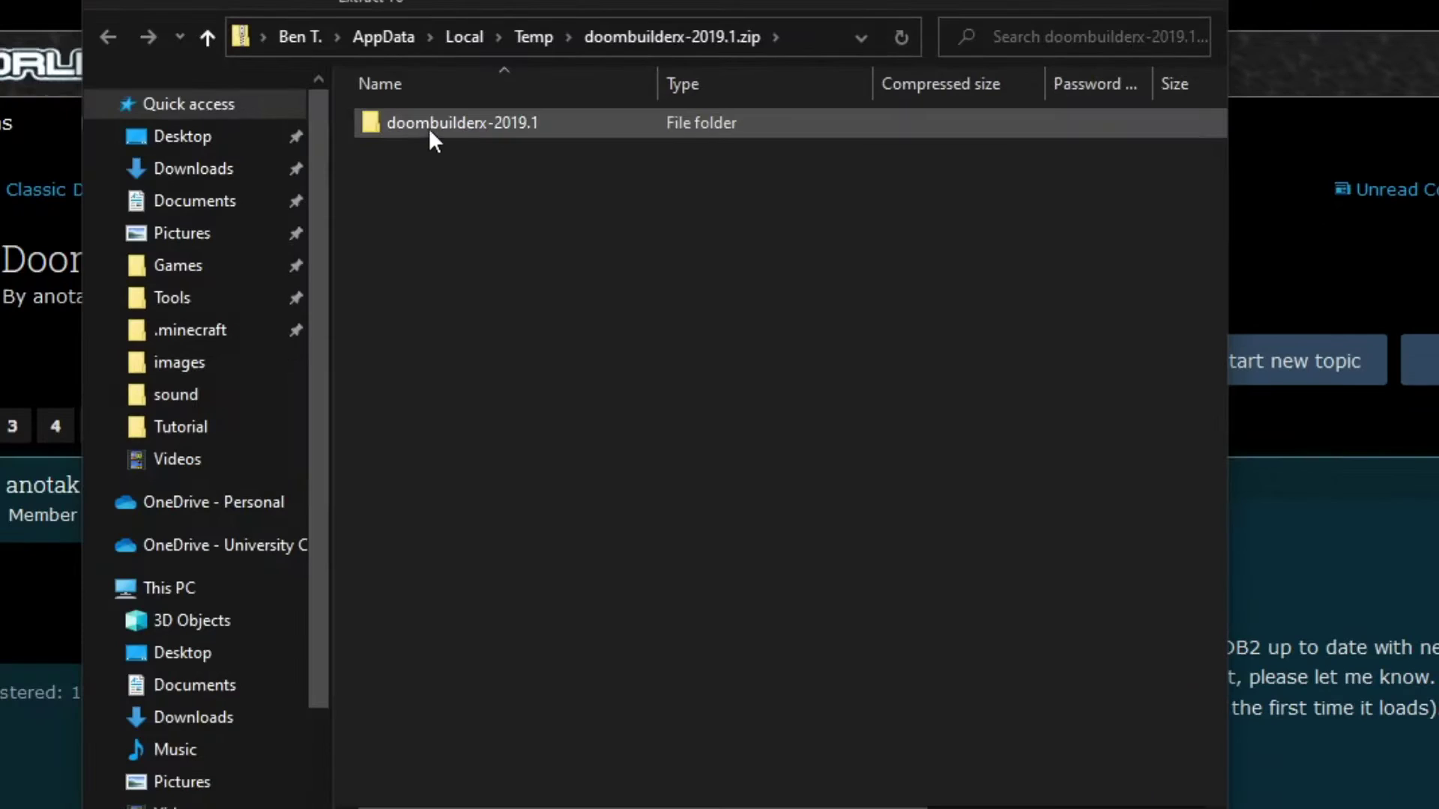
drag(427, 125, 191, 143)
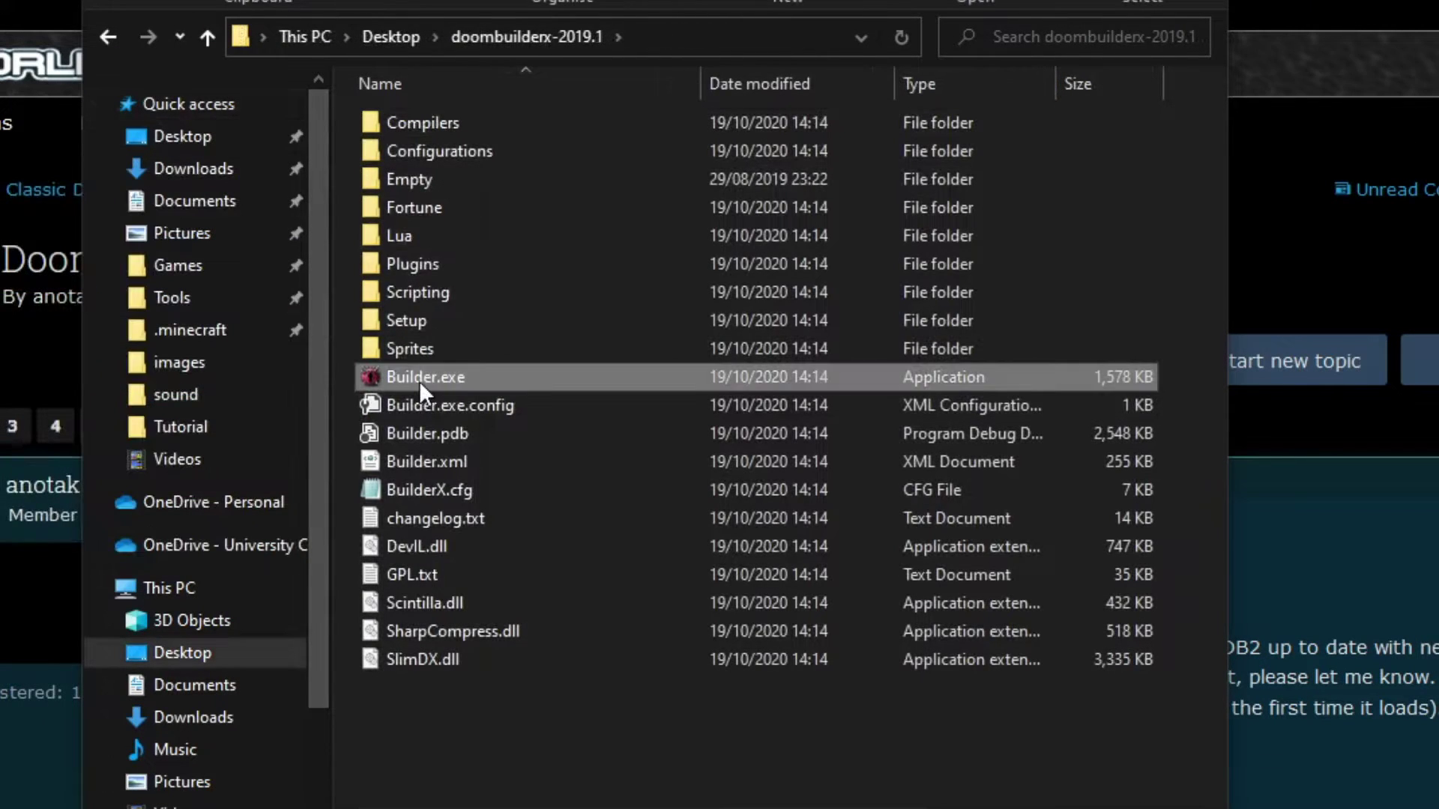
double_click(420, 378)
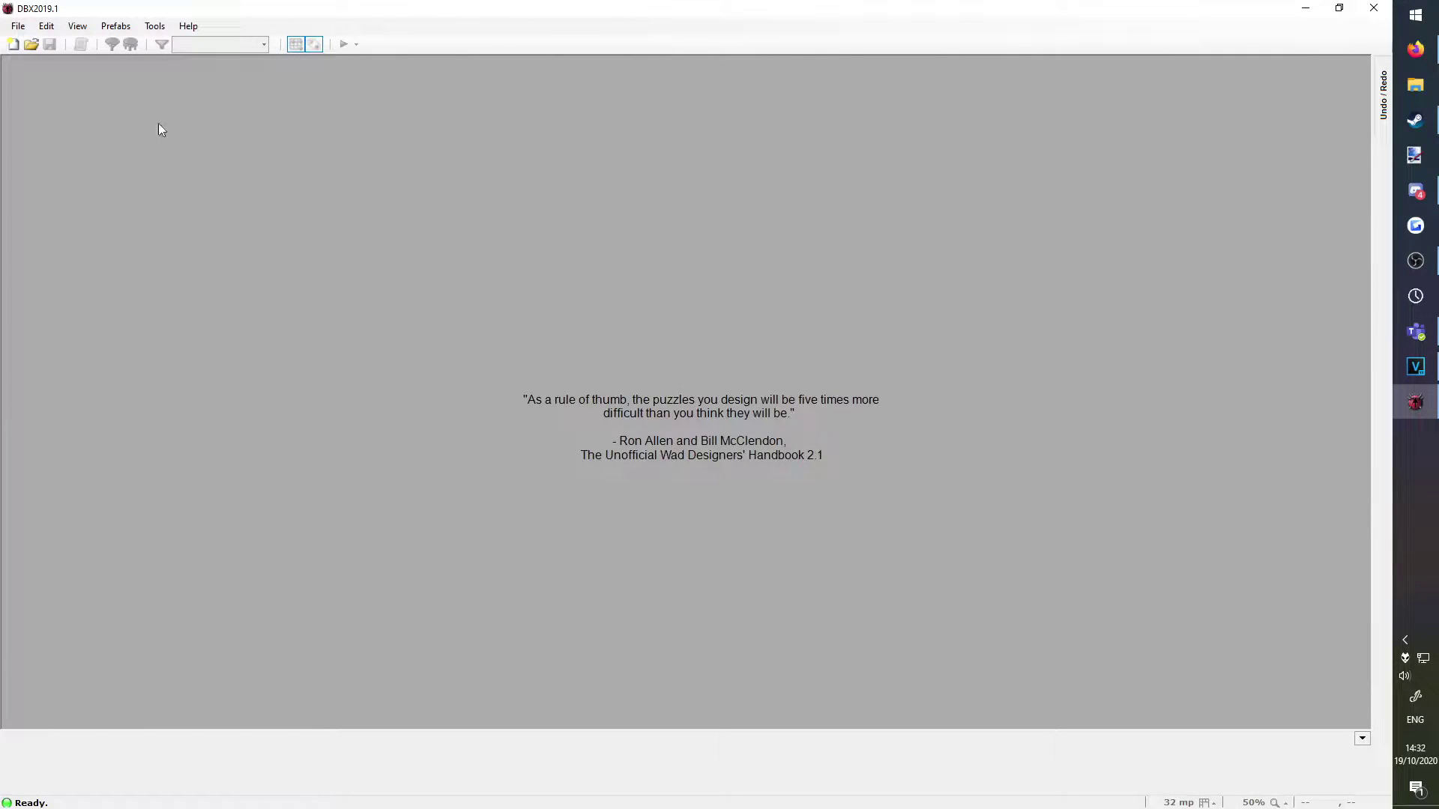
Step: Add doom2.wad as a resource of the Doom 2 game configuration
click(156, 27)
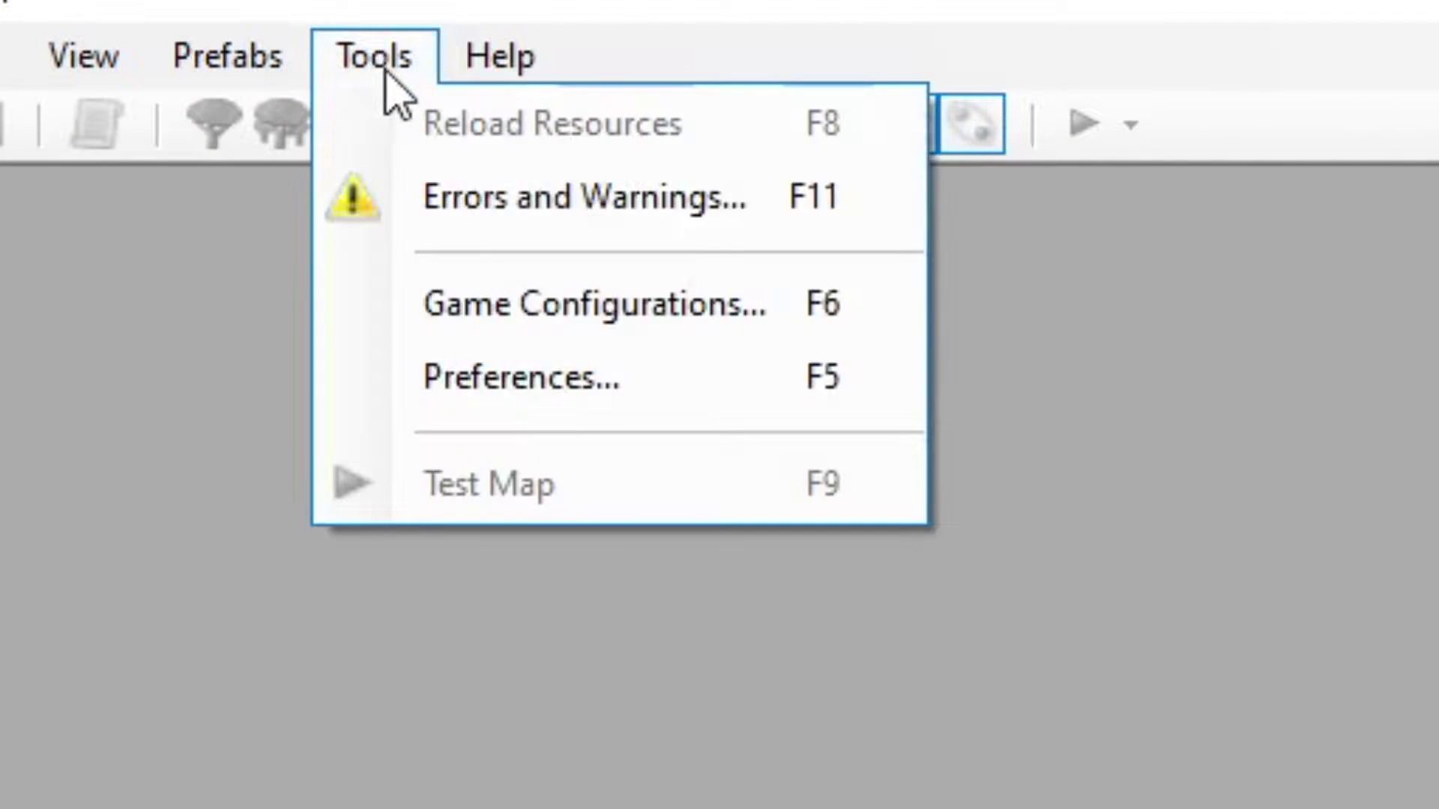
click(484, 306)
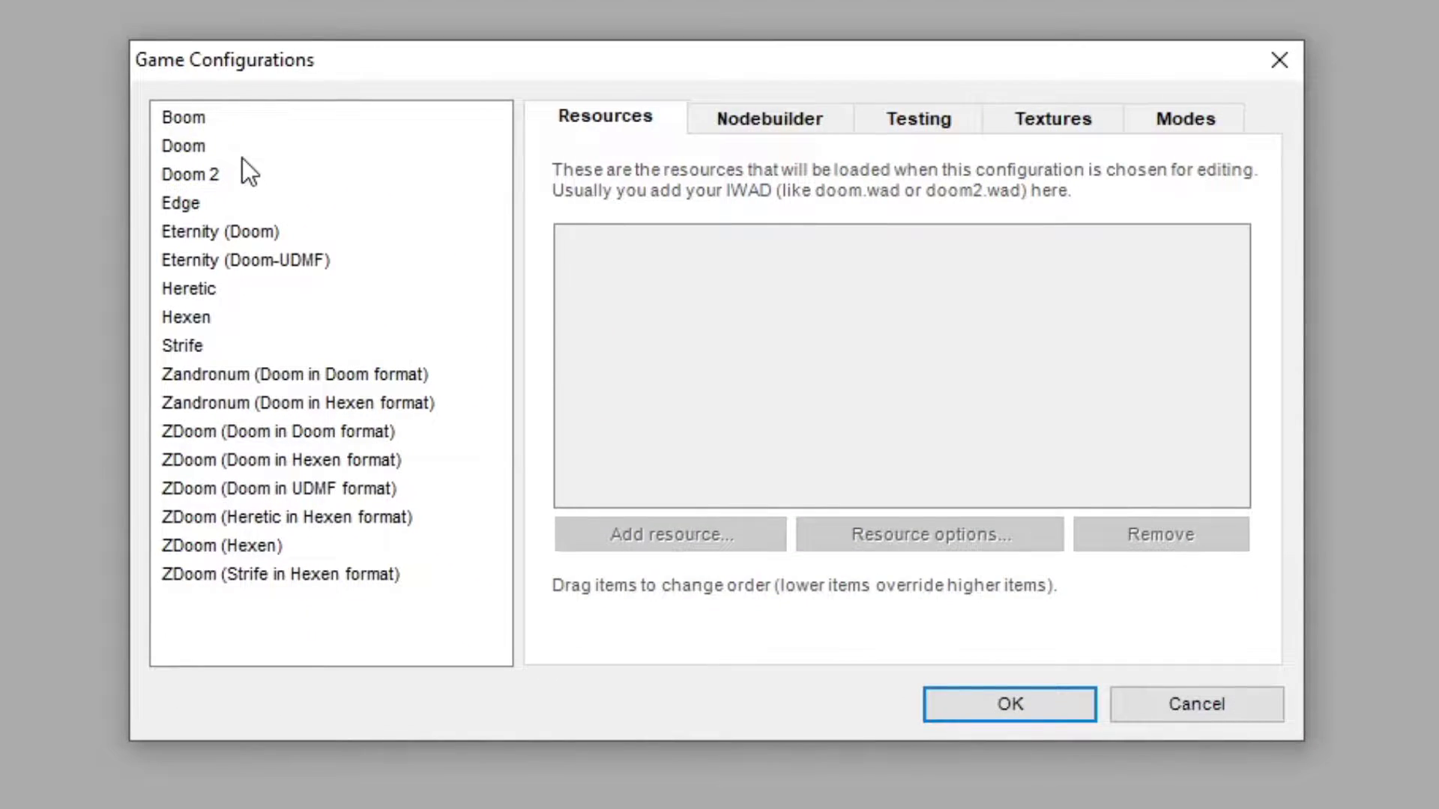
click(237, 172)
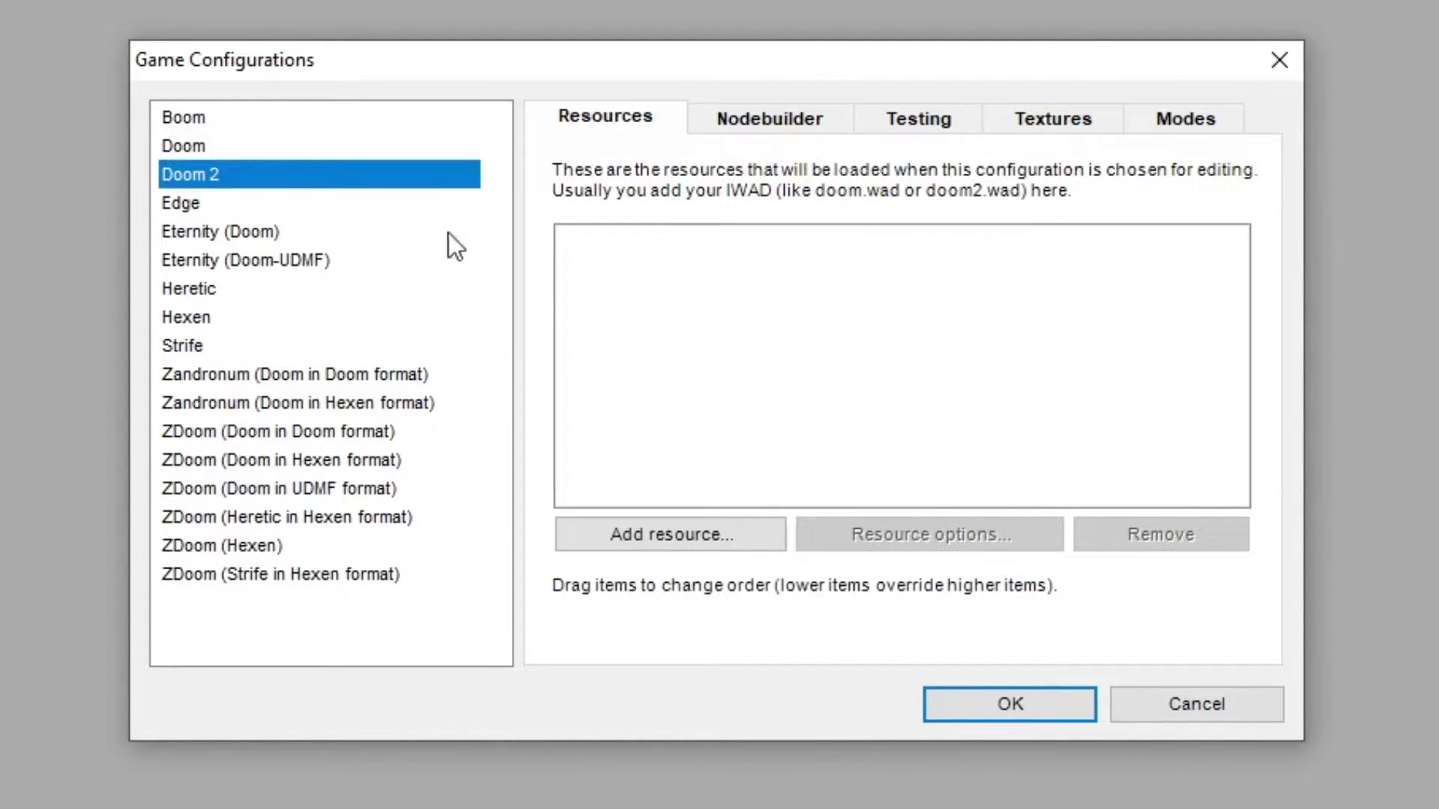
click(681, 534)
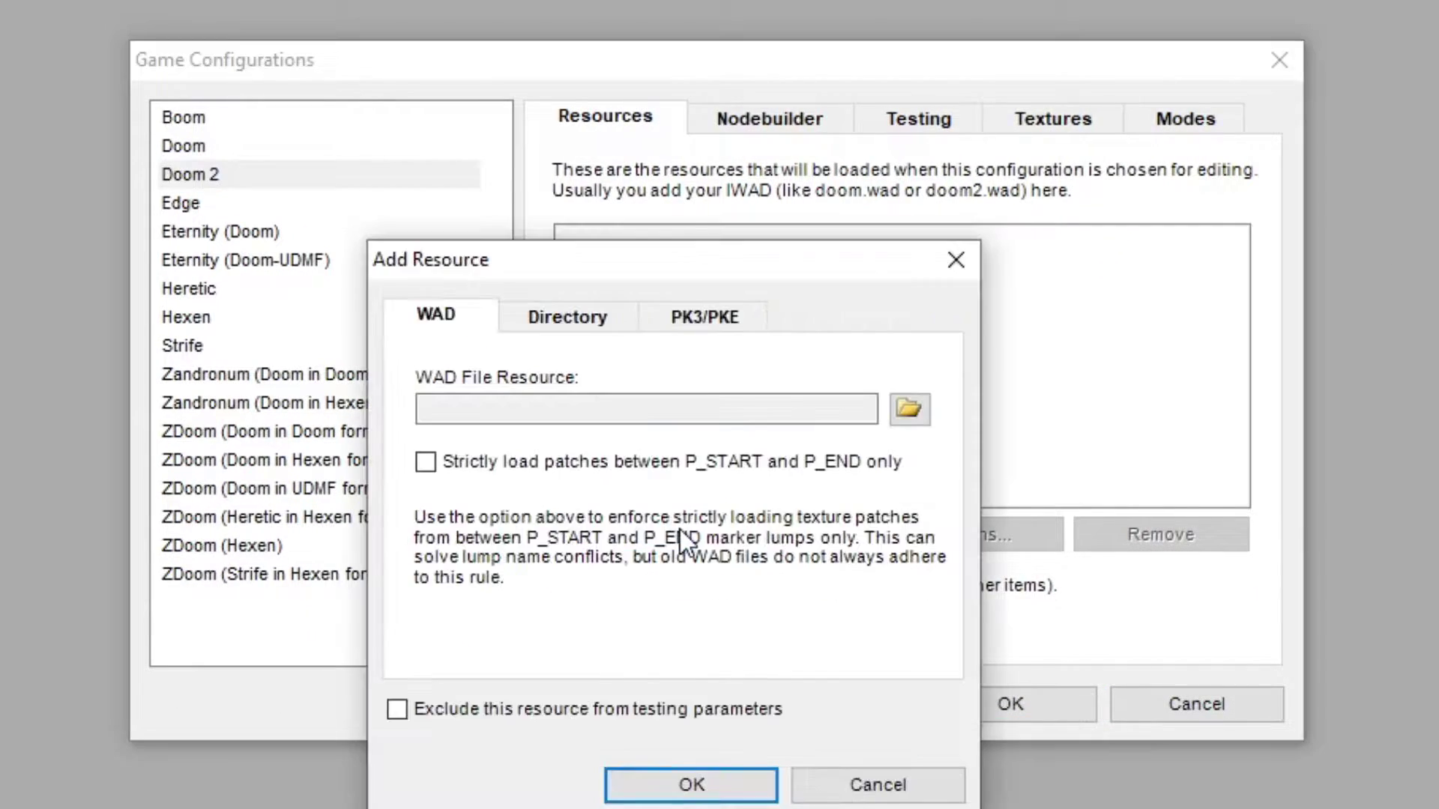
click(913, 423)
click(753, 535)
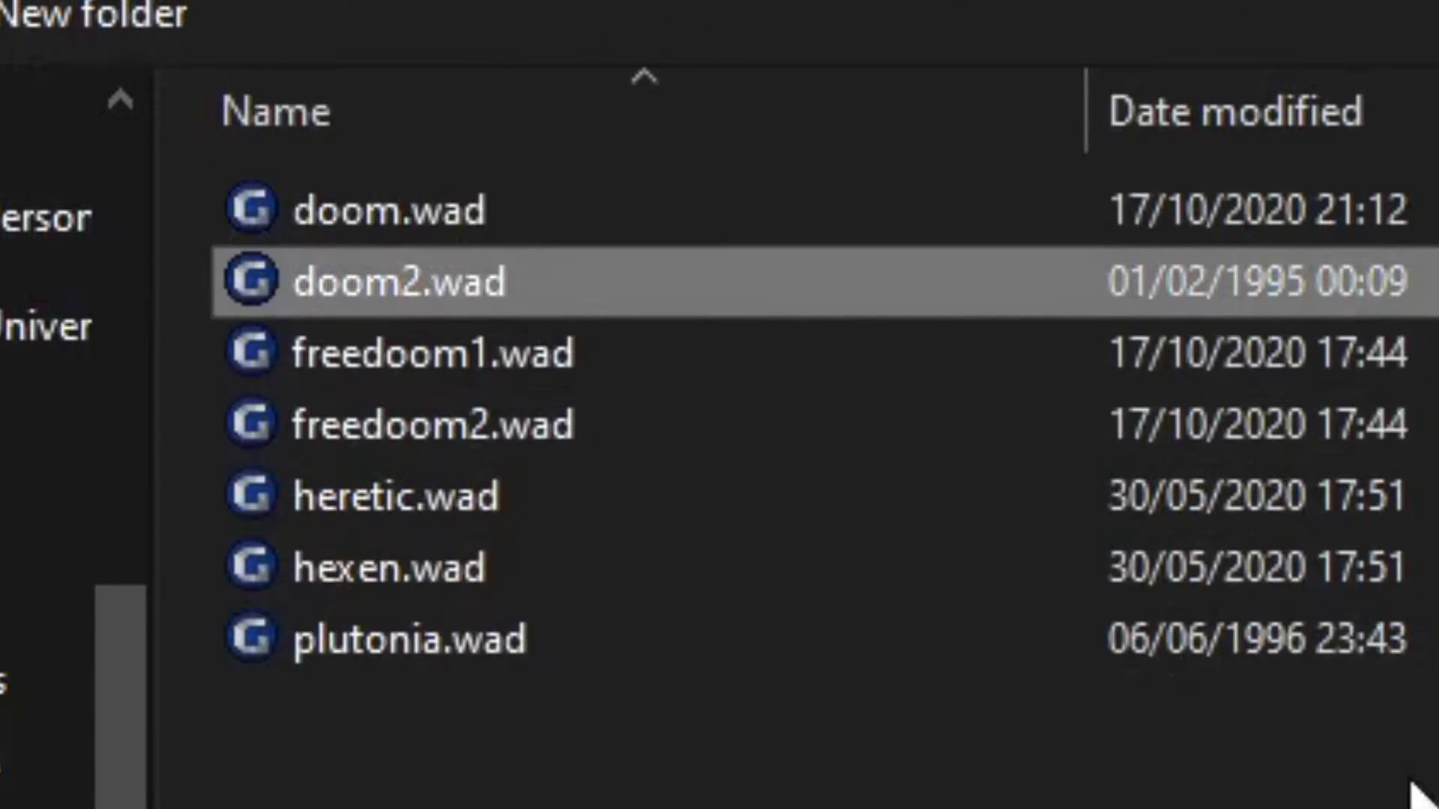
key(Return)
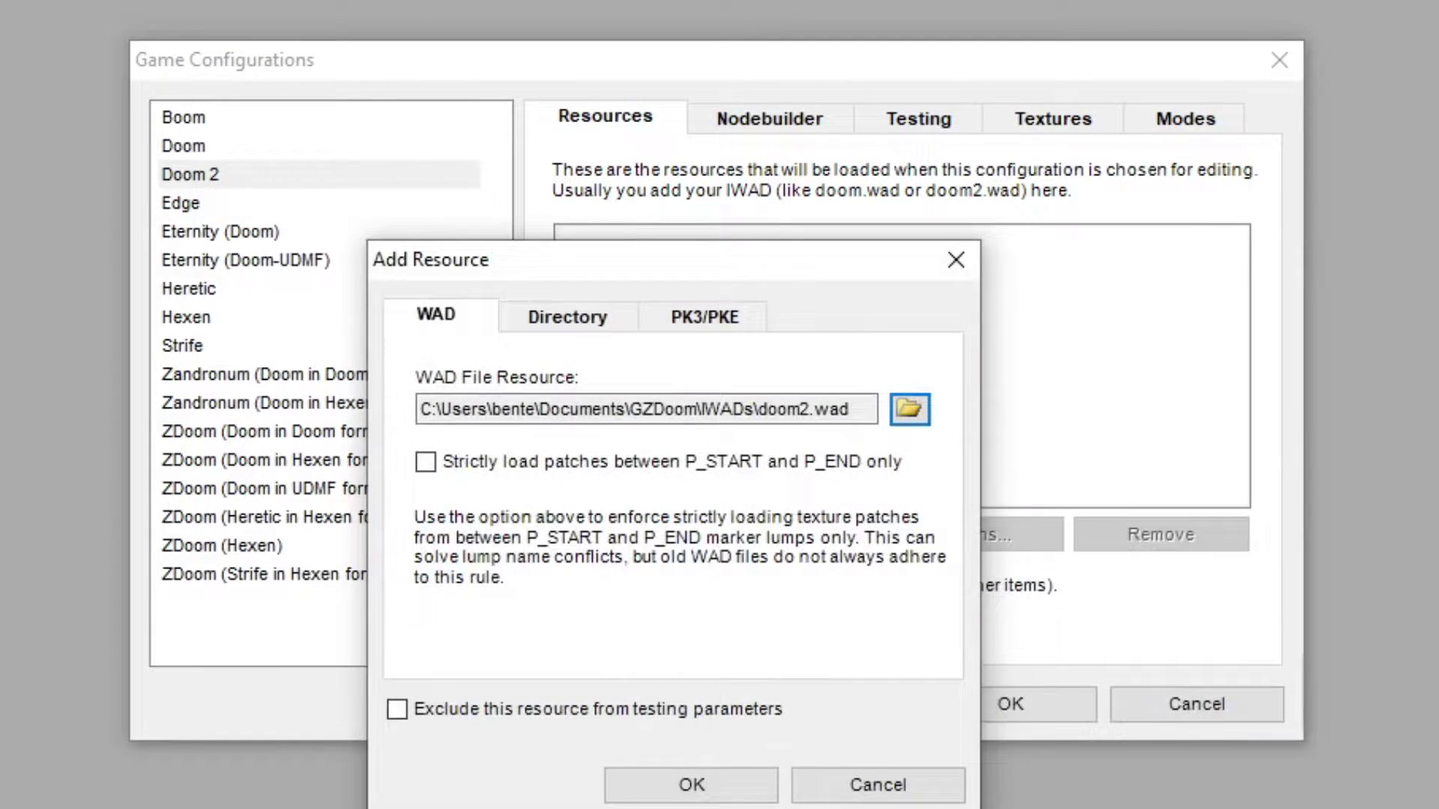
click(624, 799)
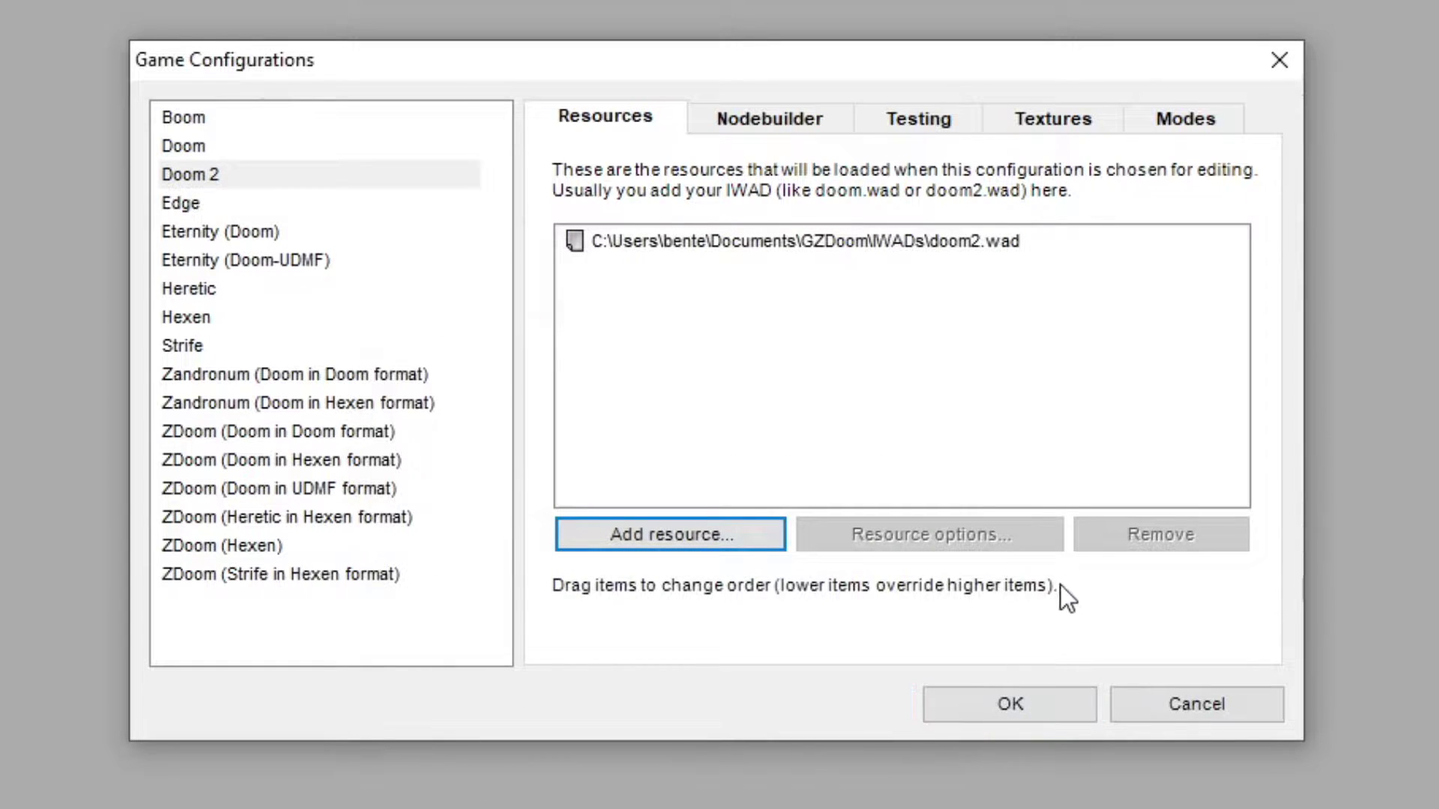
Step: Set gzdoom.exe as the Doom 2 test application and save the configuration
click(955, 113)
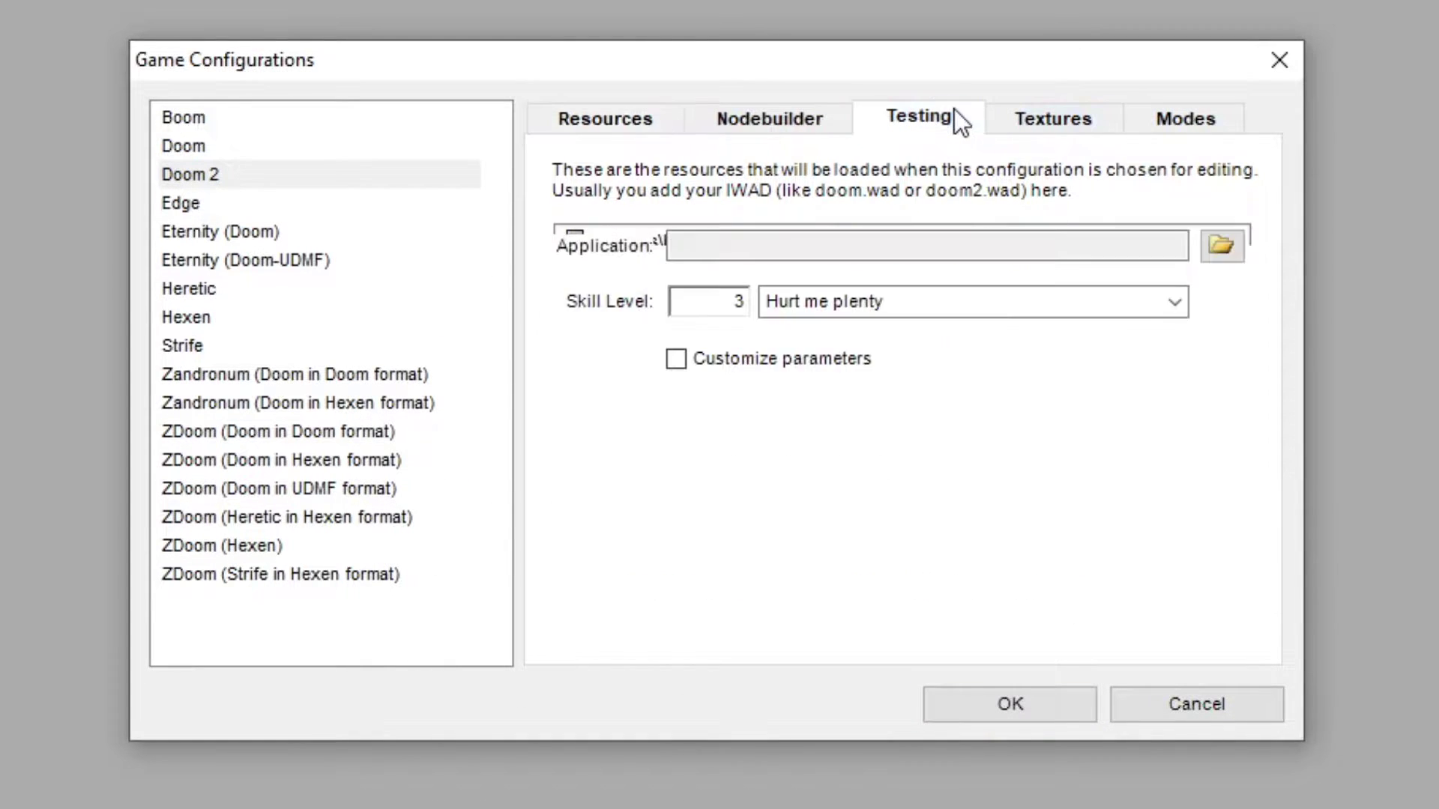
click(1215, 254)
click(480, 447)
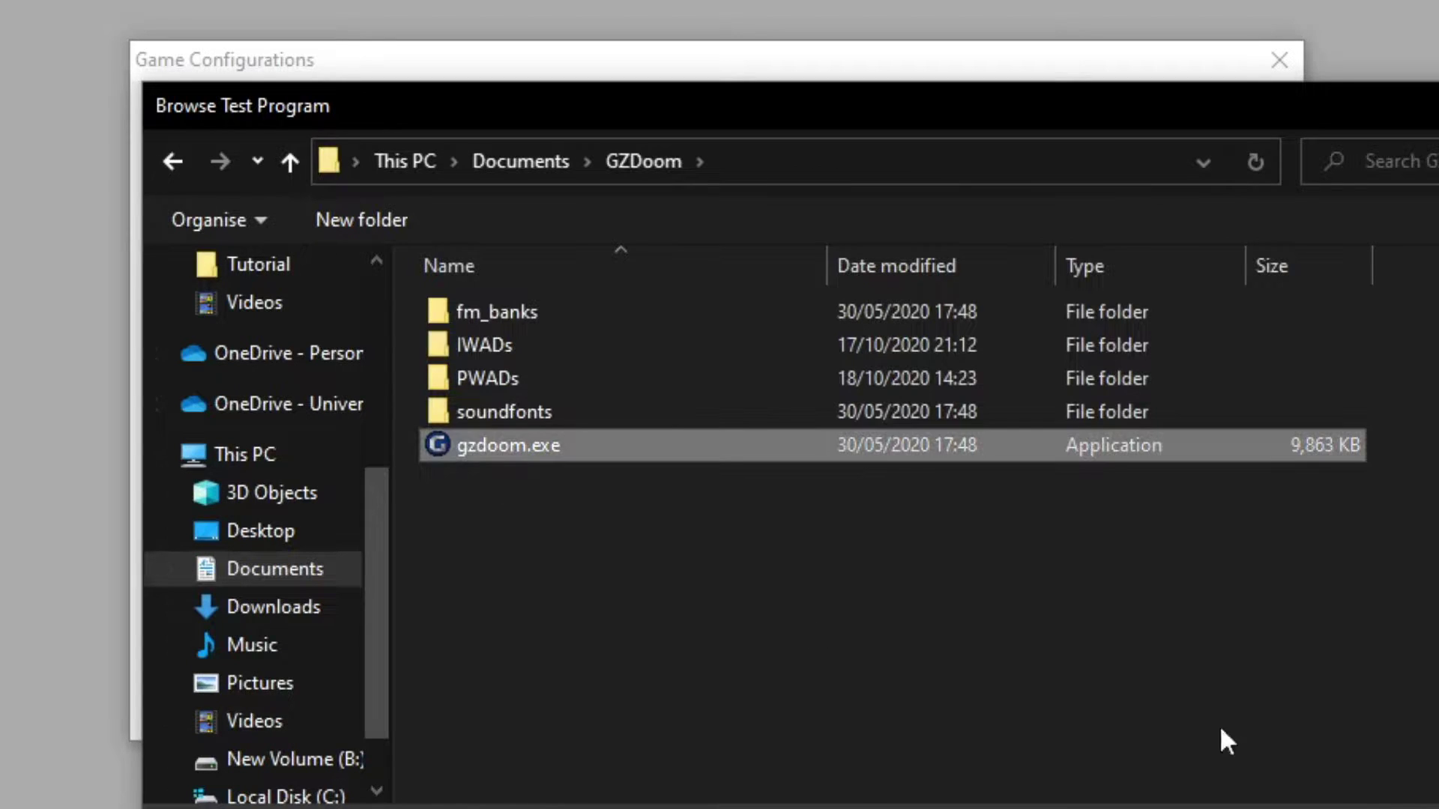
key(Return)
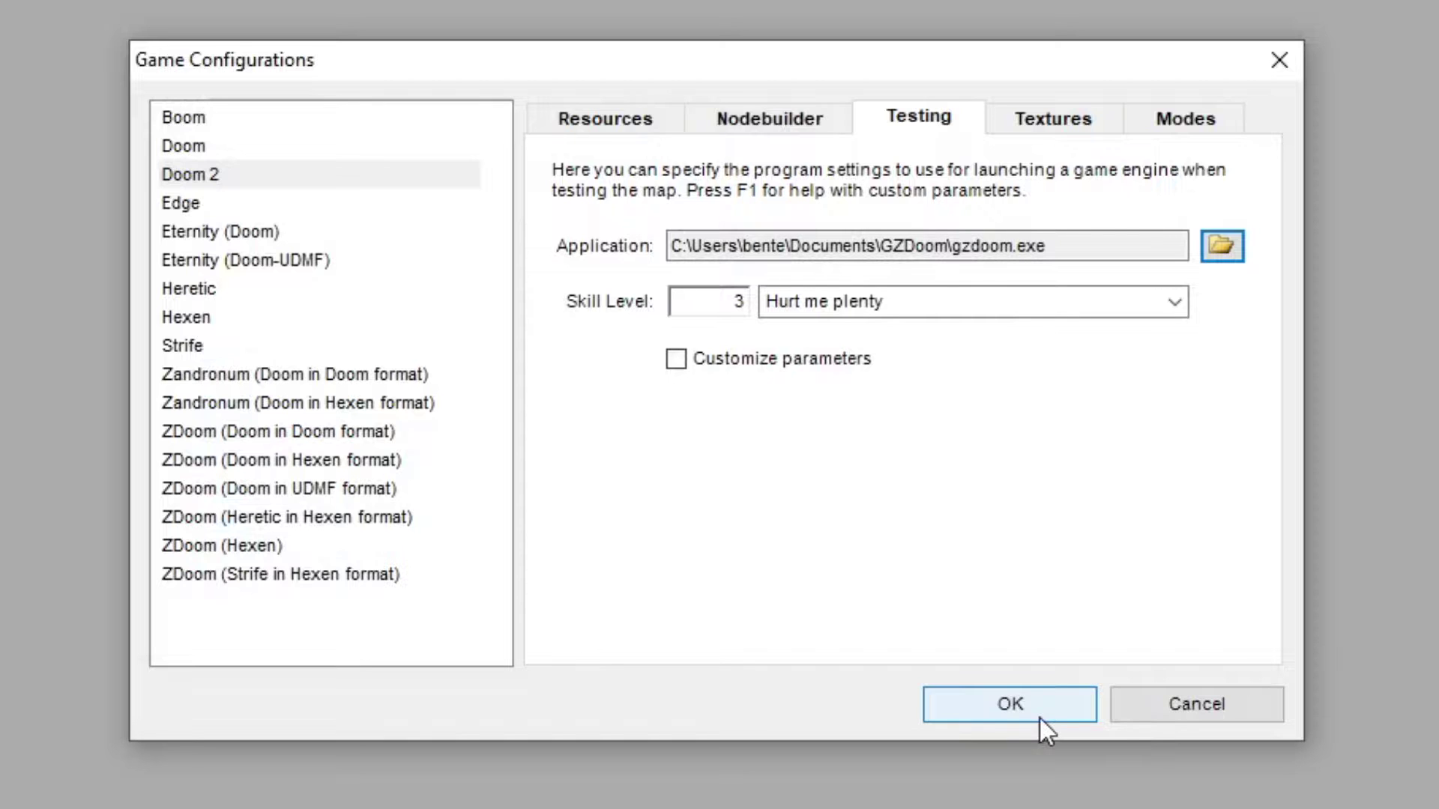
click(1028, 709)
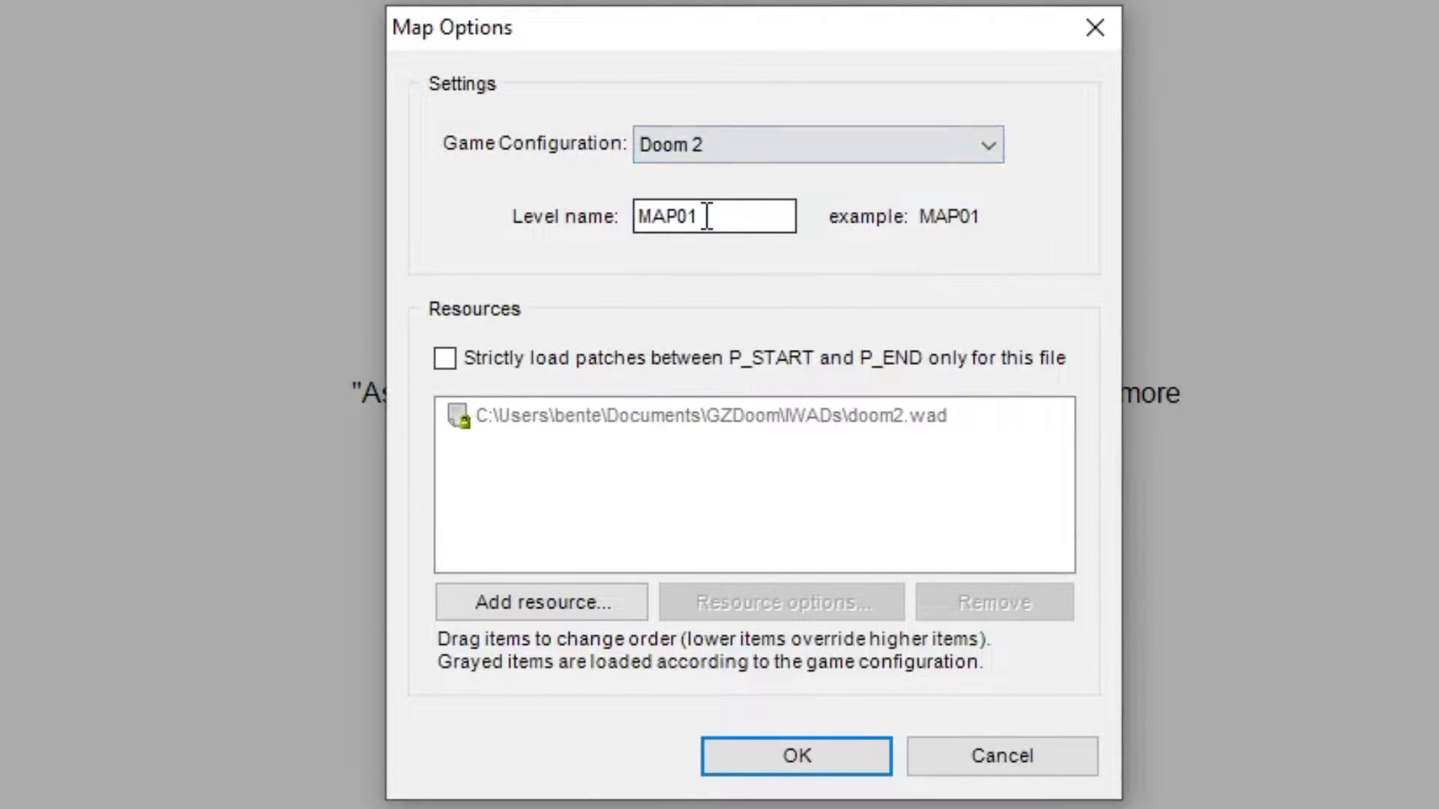
Step: In Map Options, keep Doom 2 as the game configuration, set the level name to MAP01, and confirm
click(718, 132)
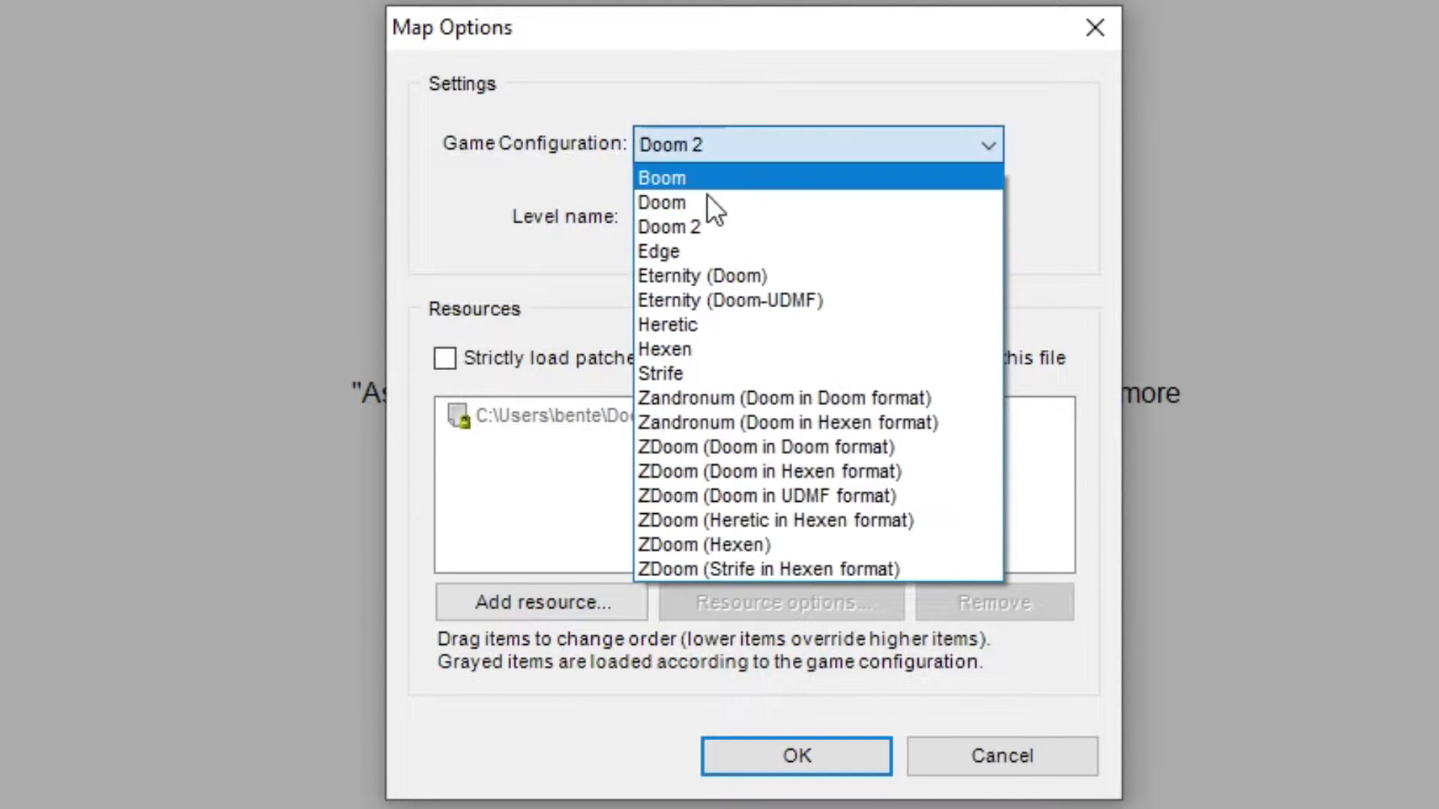
click(708, 202)
double_click(710, 216)
text(E1M1)
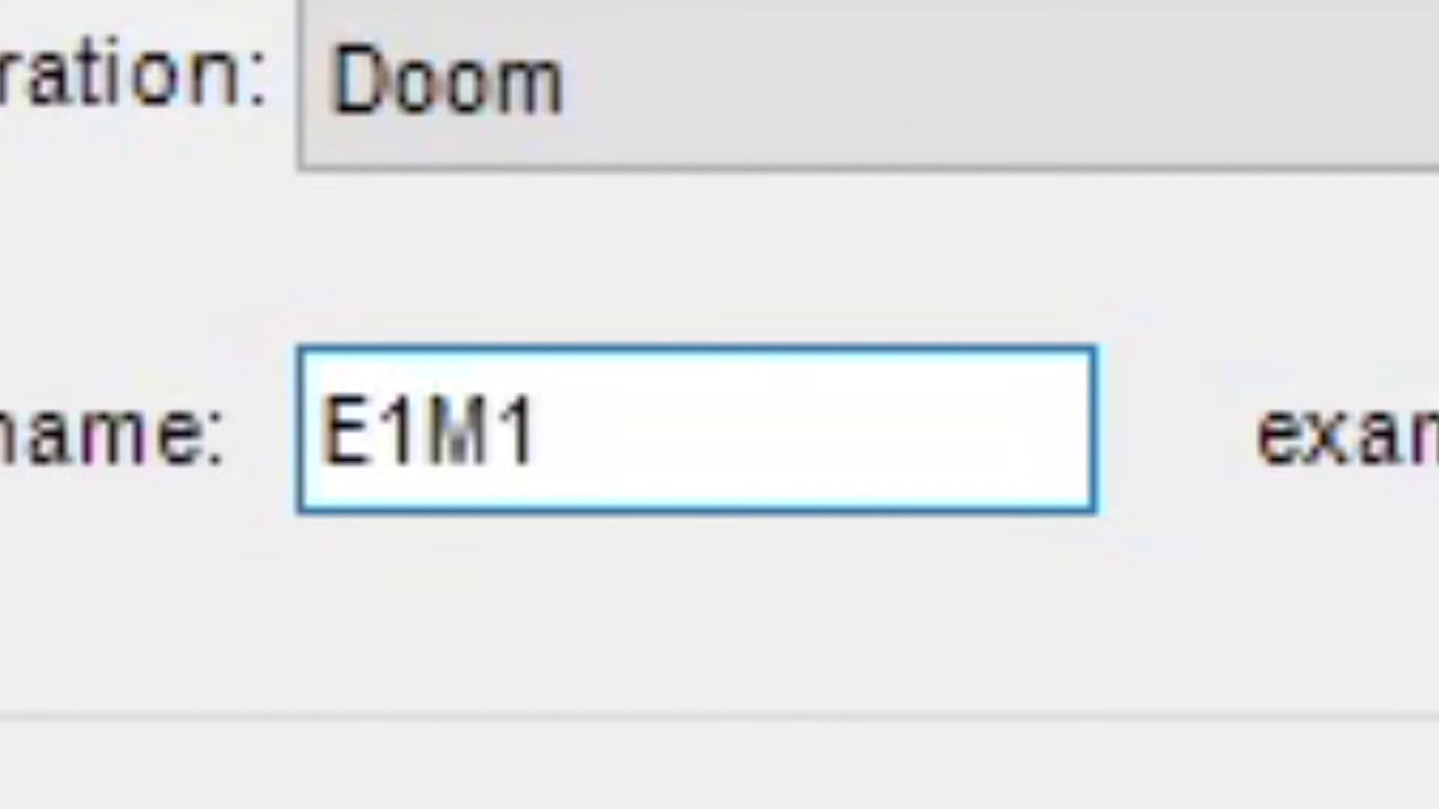
click(356, 120)
click(482, 488)
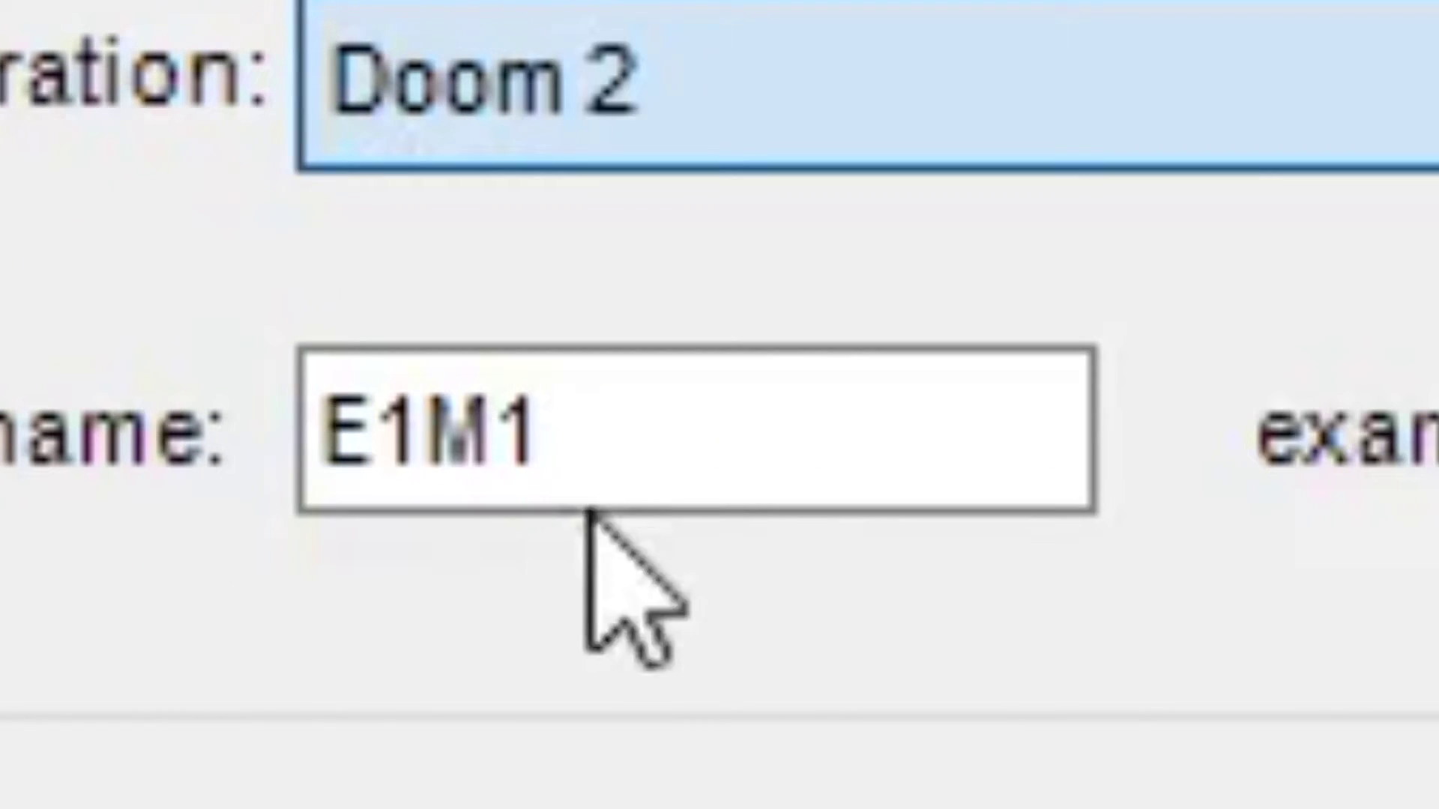
double_click(642, 375)
text(MAP0)
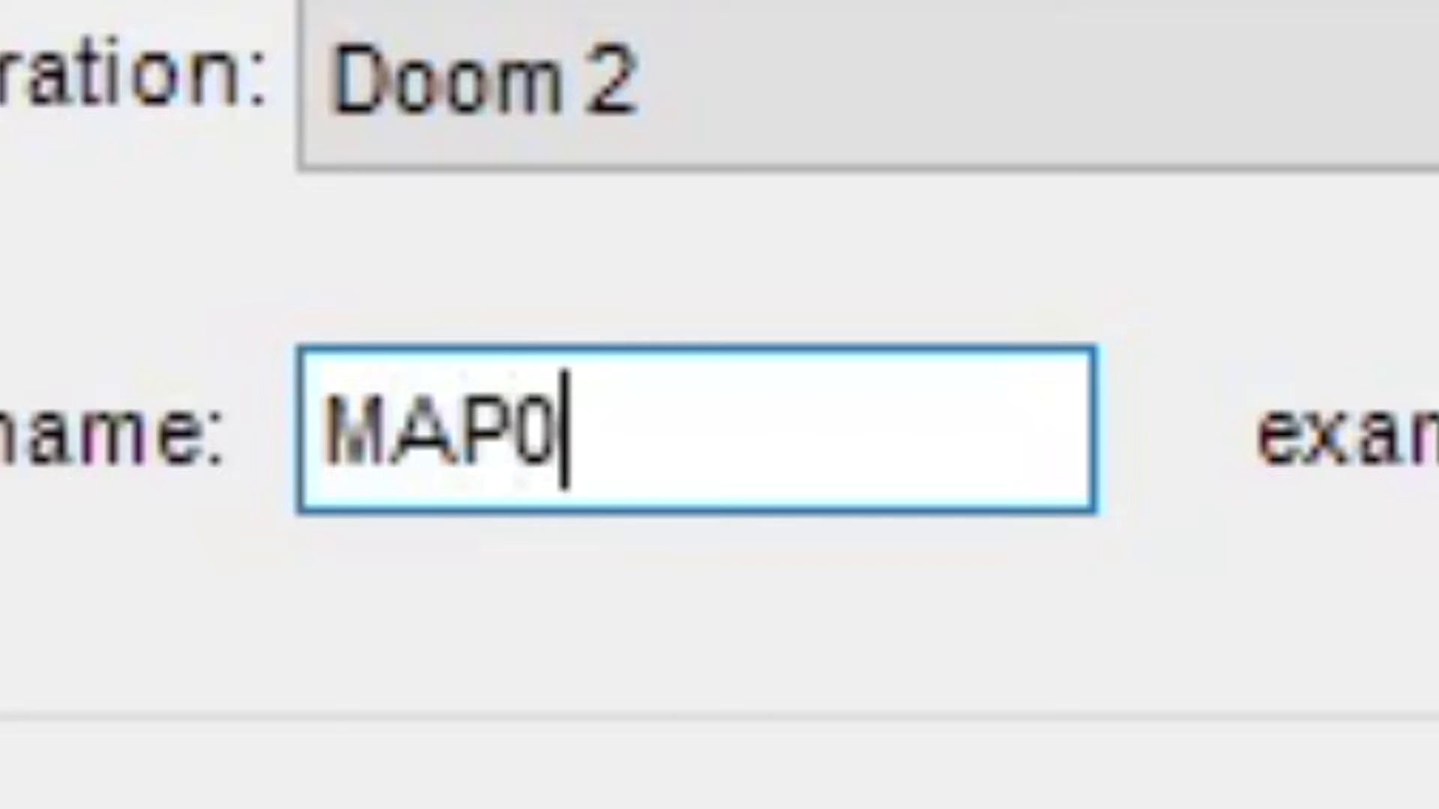
text(1)
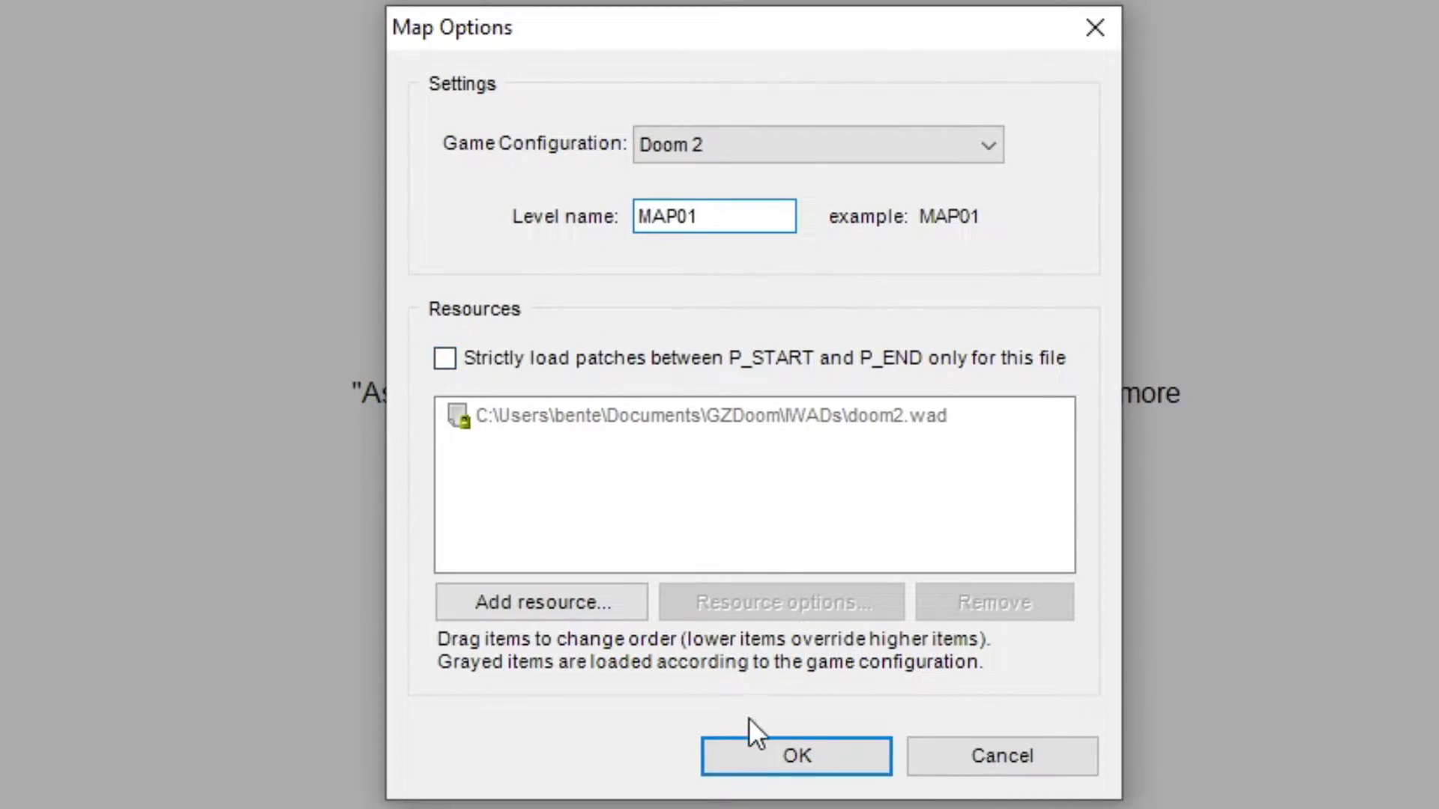
click(750, 742)
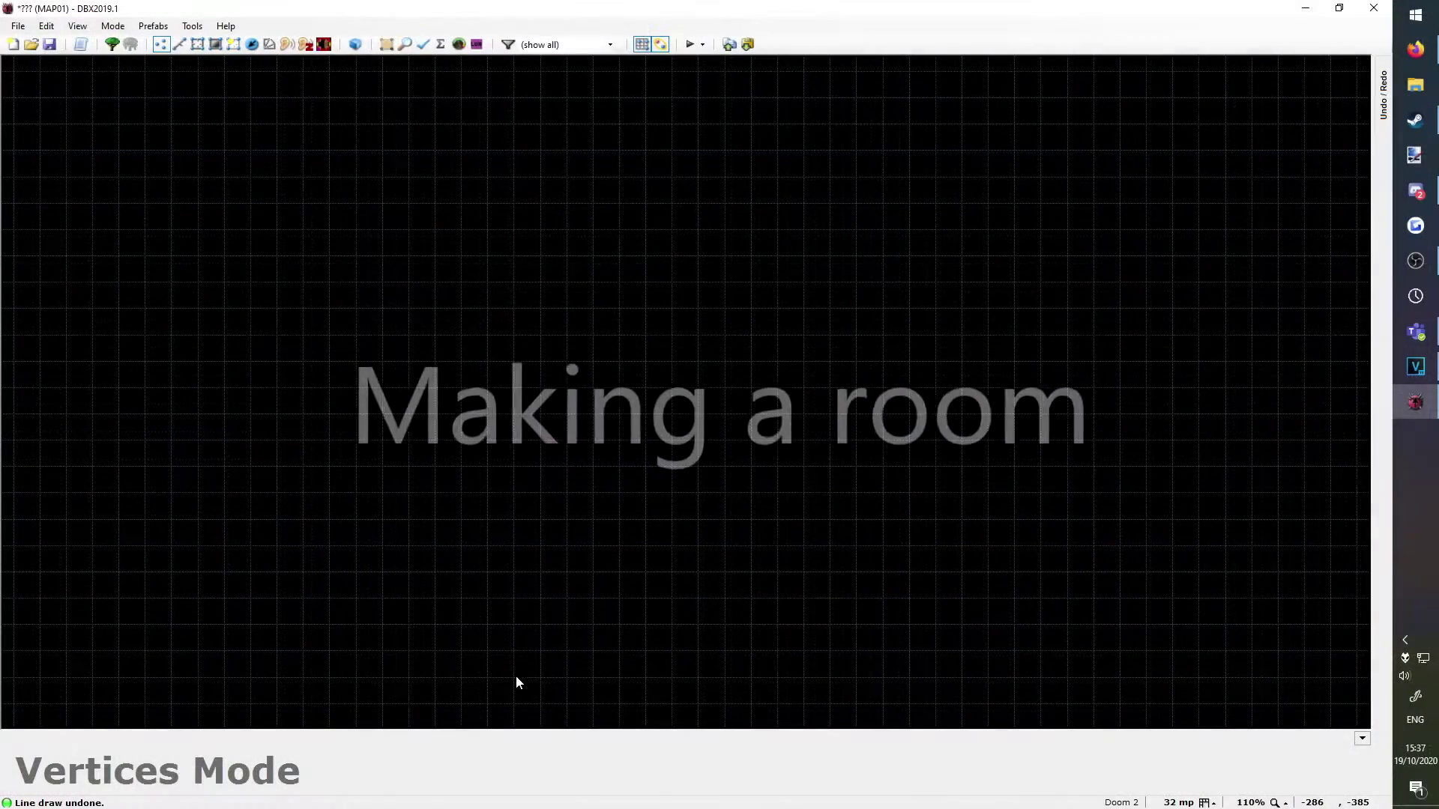
Step: Draw a 256×256 square outline with the draw-lines tool, closing it at the first corner
key(d)
click(778, 282)
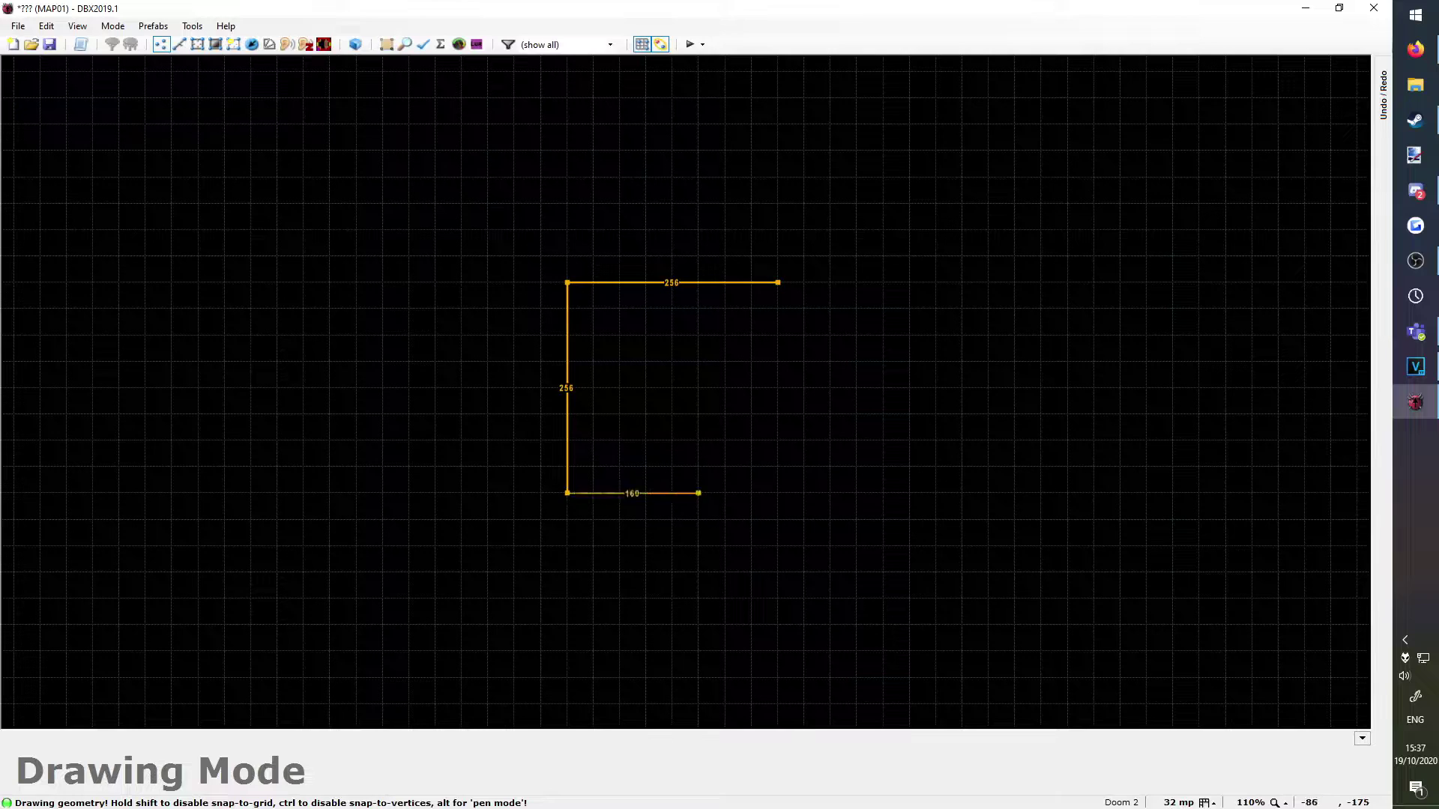
click(786, 285)
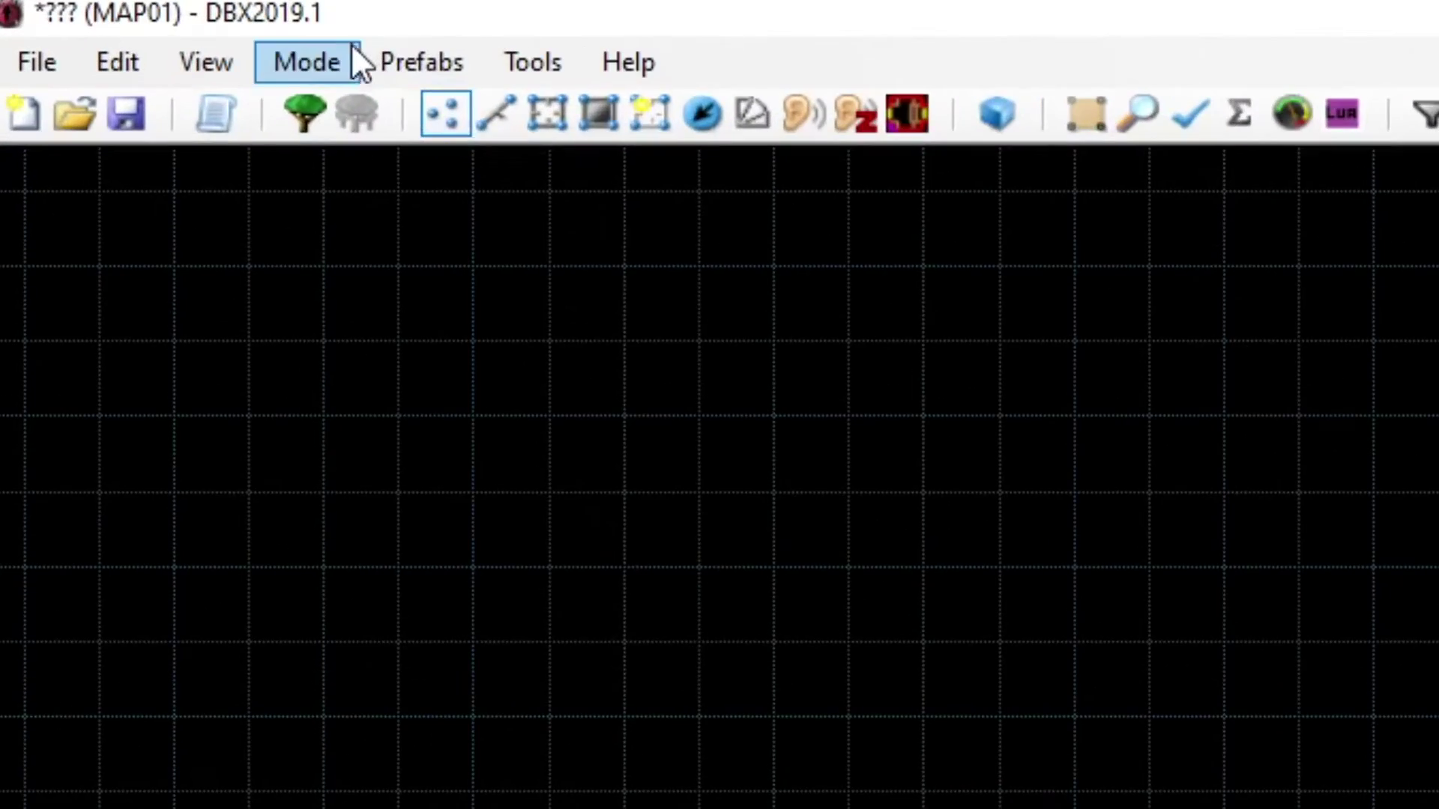
Step: Switch to Things Mode and add a Player 1 start facing angle 270 inside the room
click(122, 25)
click(384, 391)
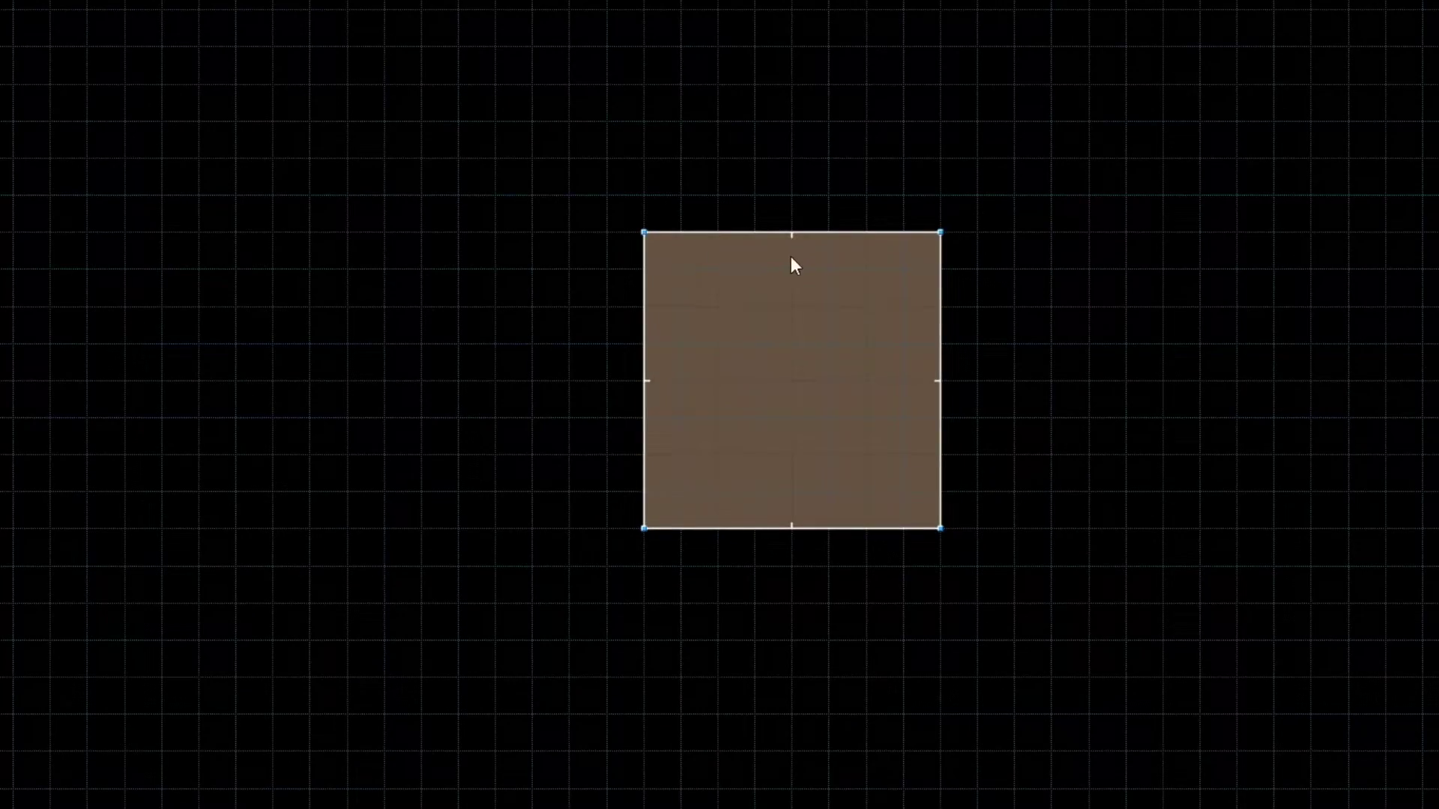
right_click(791, 259)
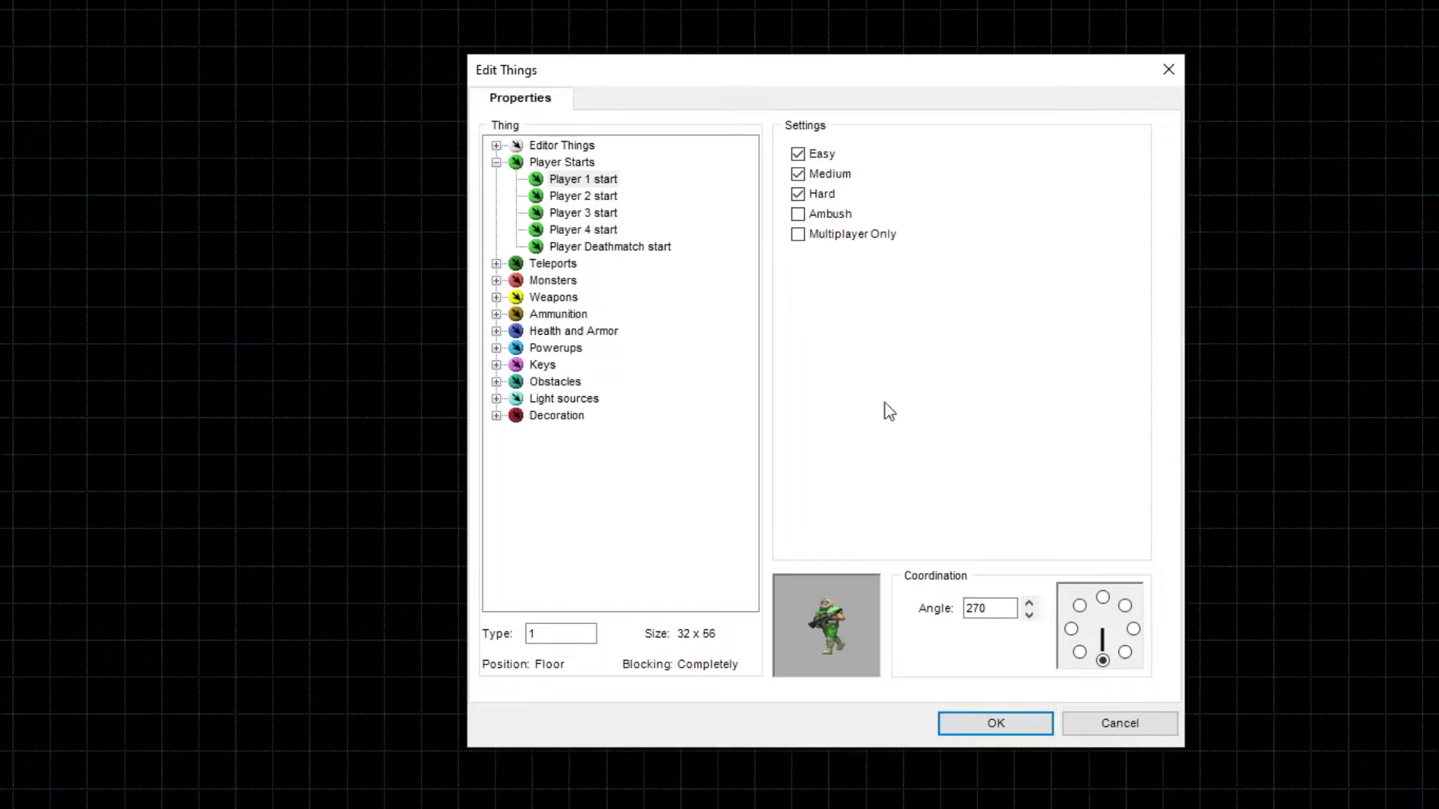
click(972, 725)
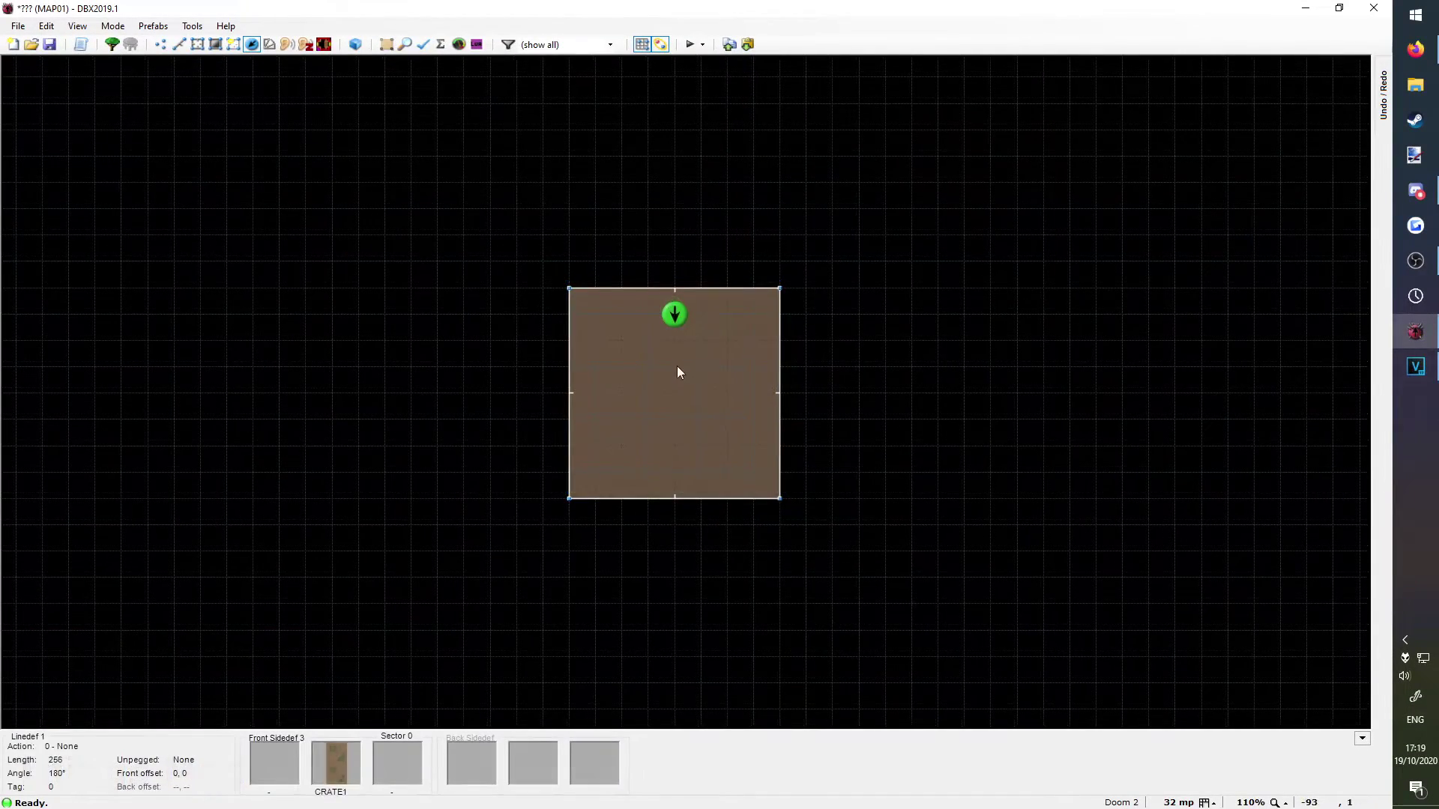
key(q)
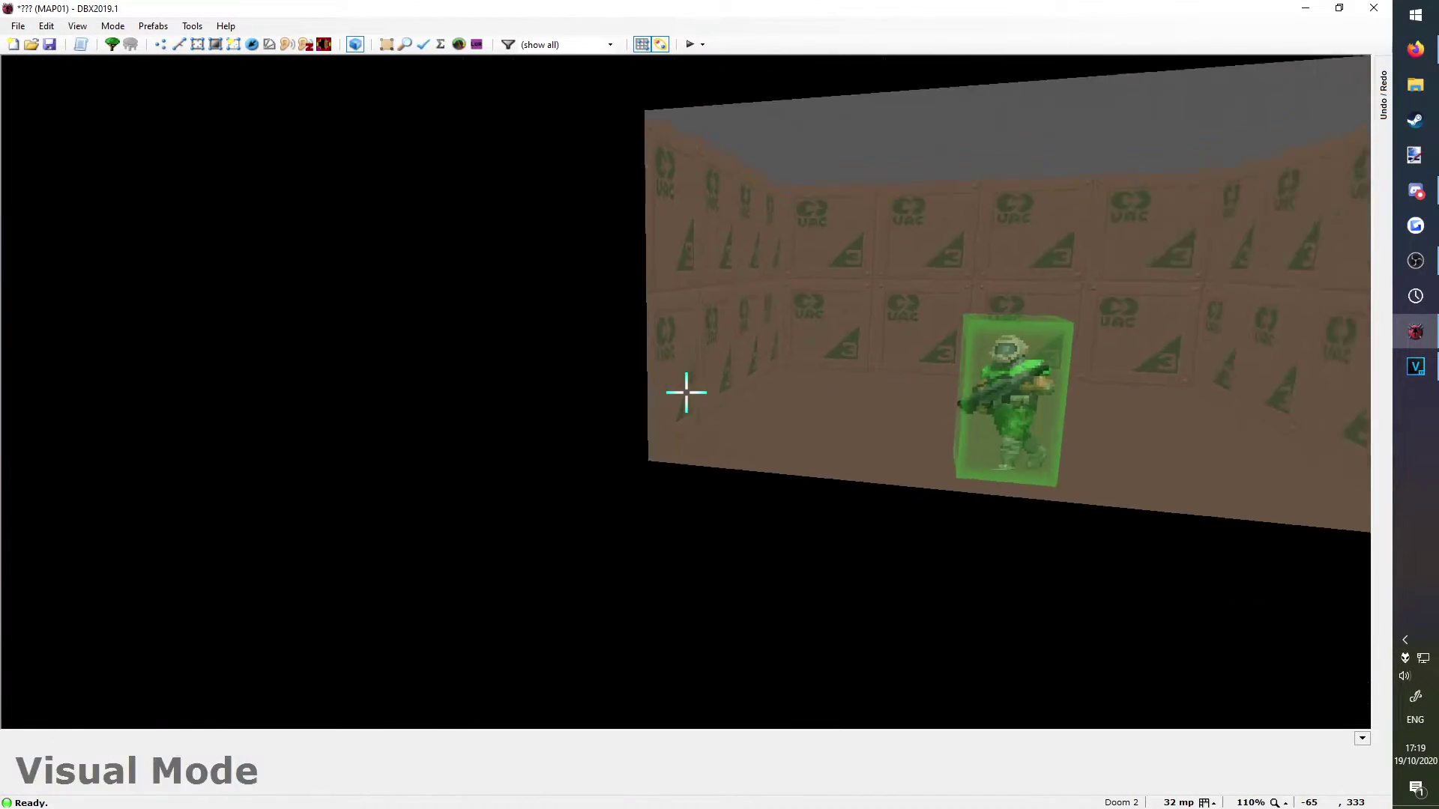
key(w)
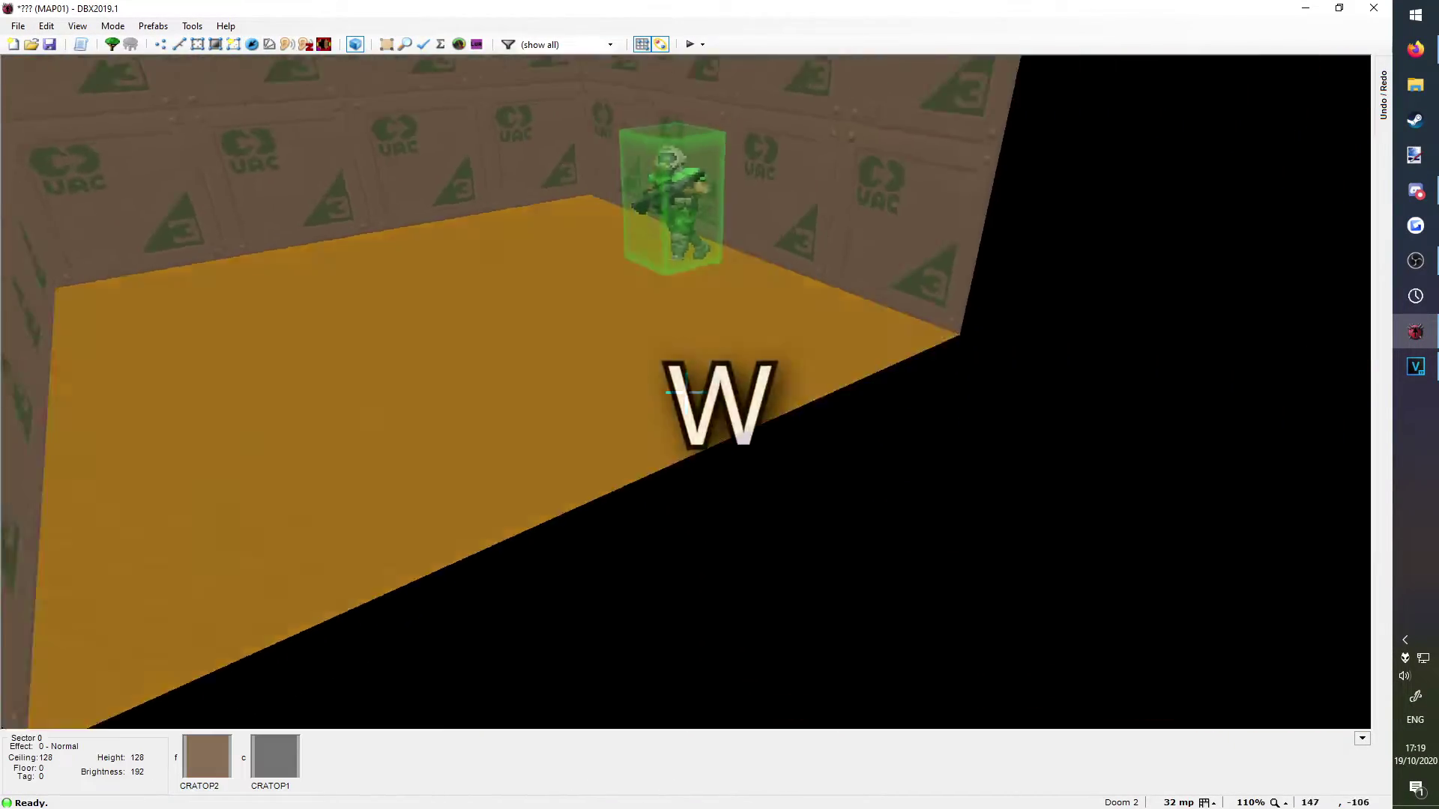
key(d)
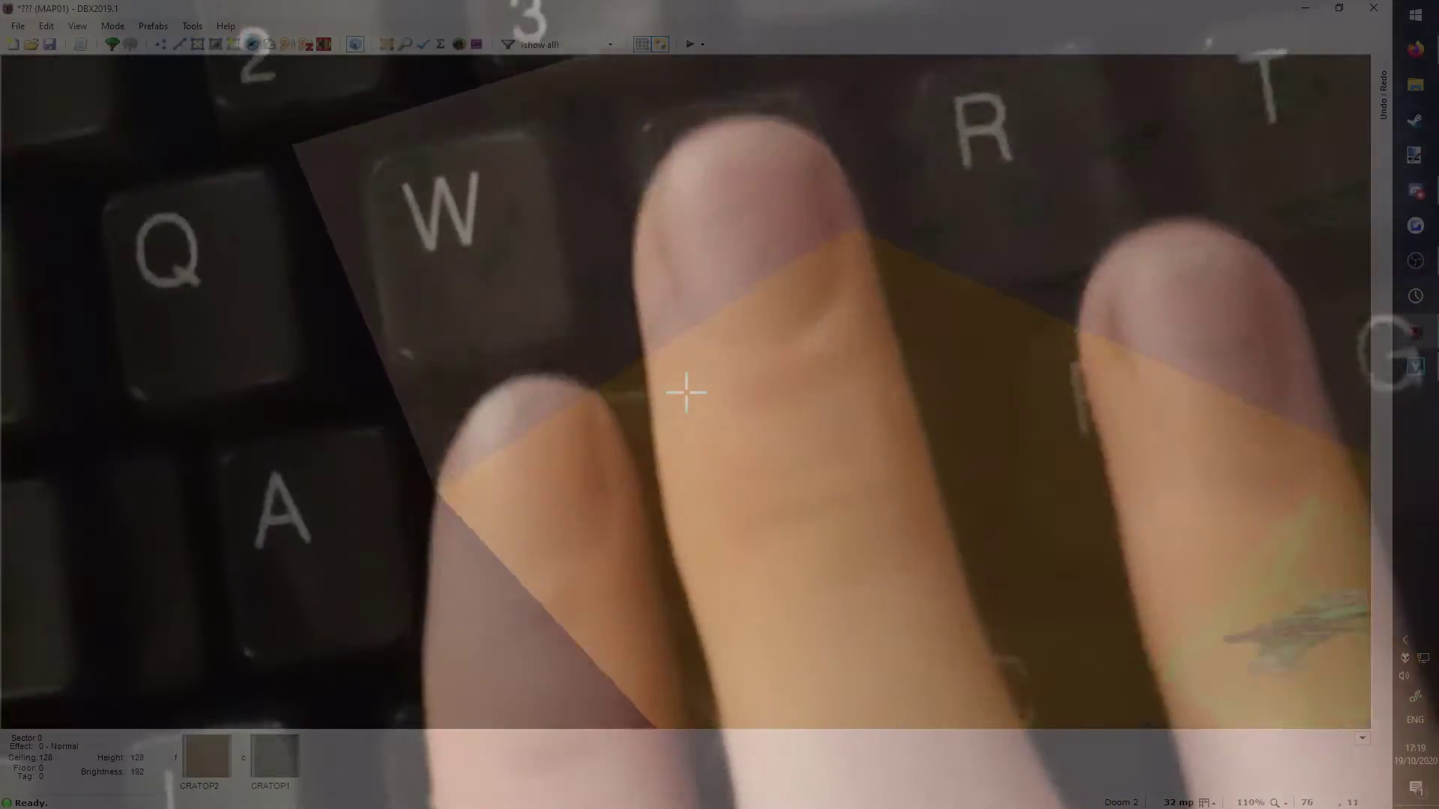
key(s)
key(w)
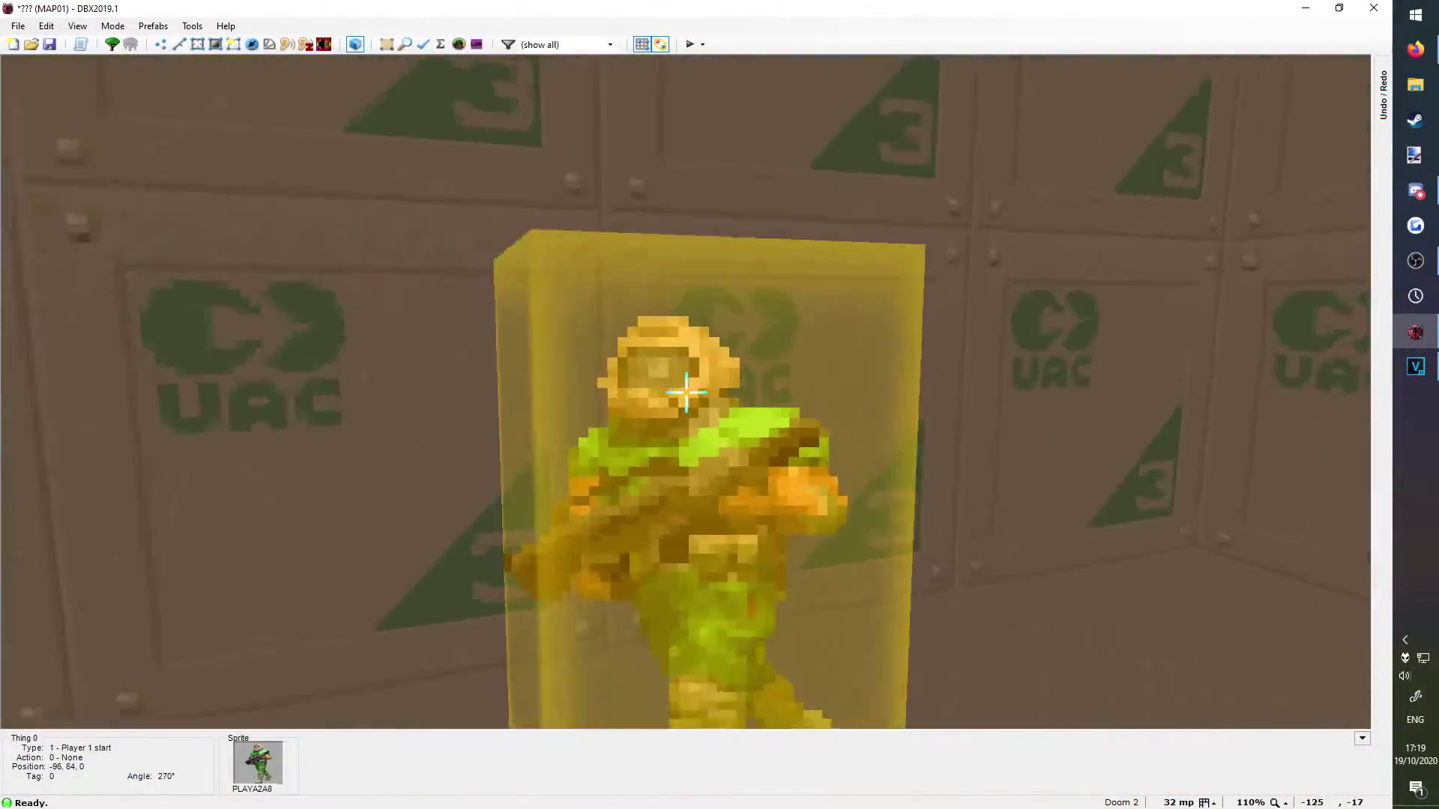
key(s)
key(w)
key(s)
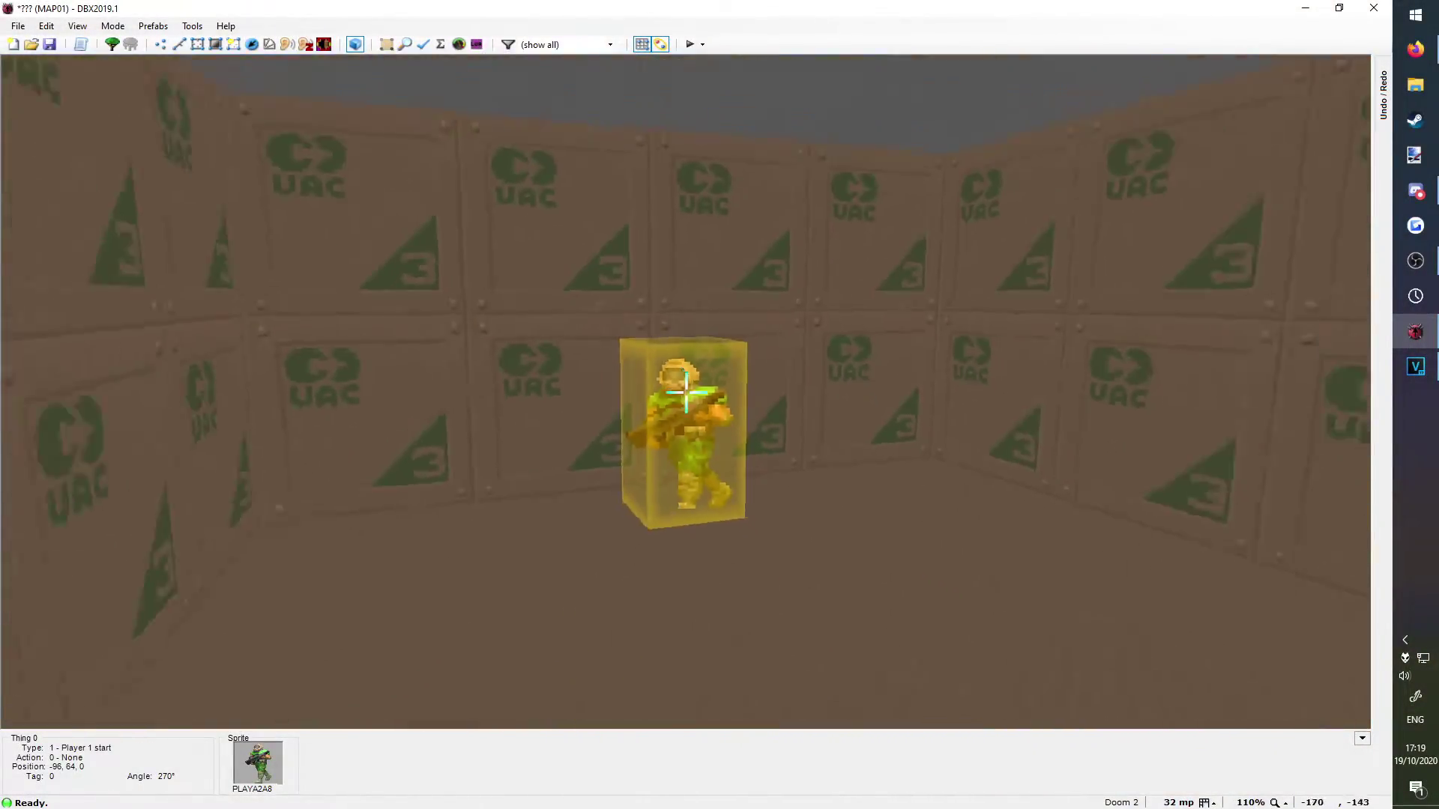
key(q)
key(t)
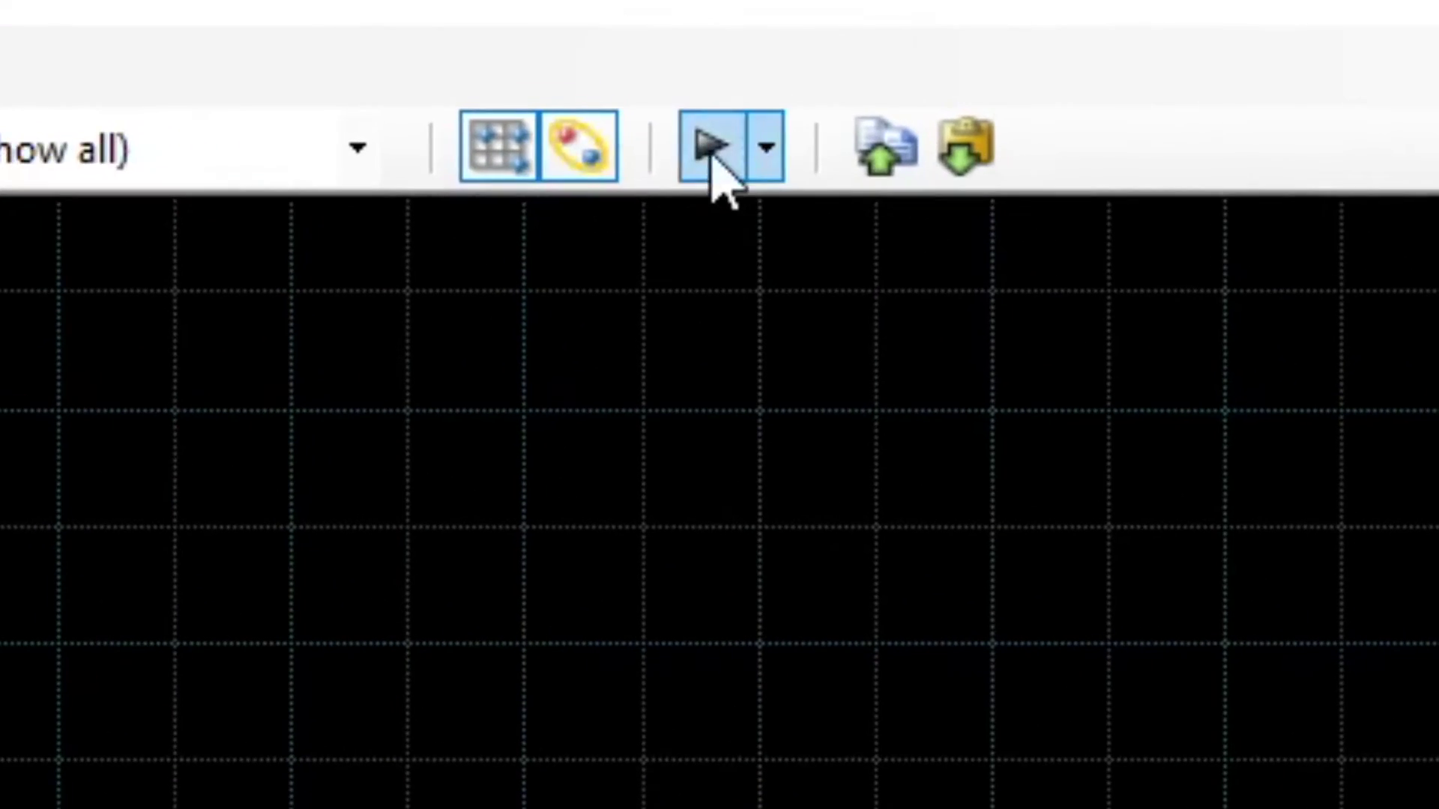
click(705, 154)
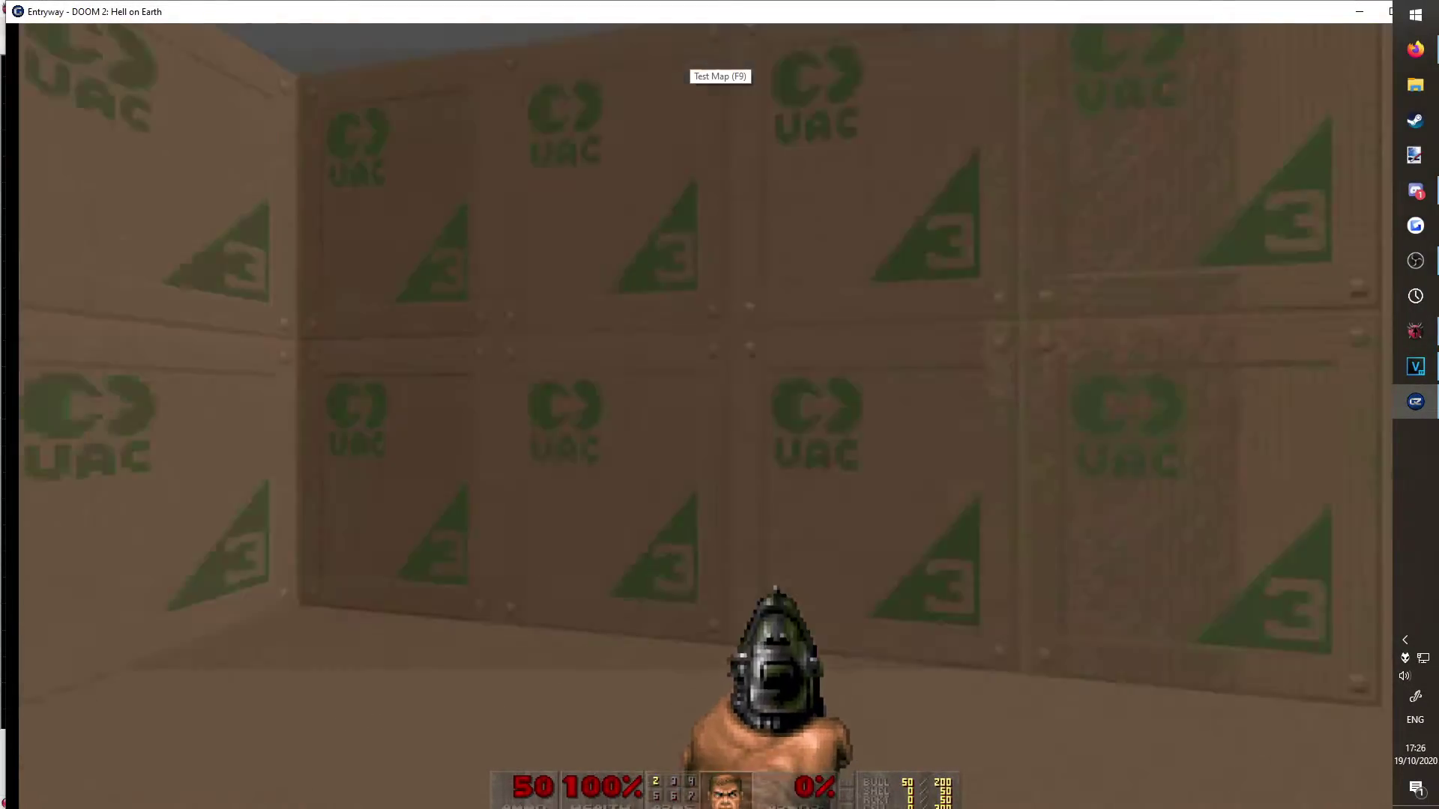
key(ctrl)
key(ctrl)
key(ctrl)
key(ctrl)
key(ctrl)
key(ctrl)
key(ctrl)
key(ctrl)
key(ctrl)
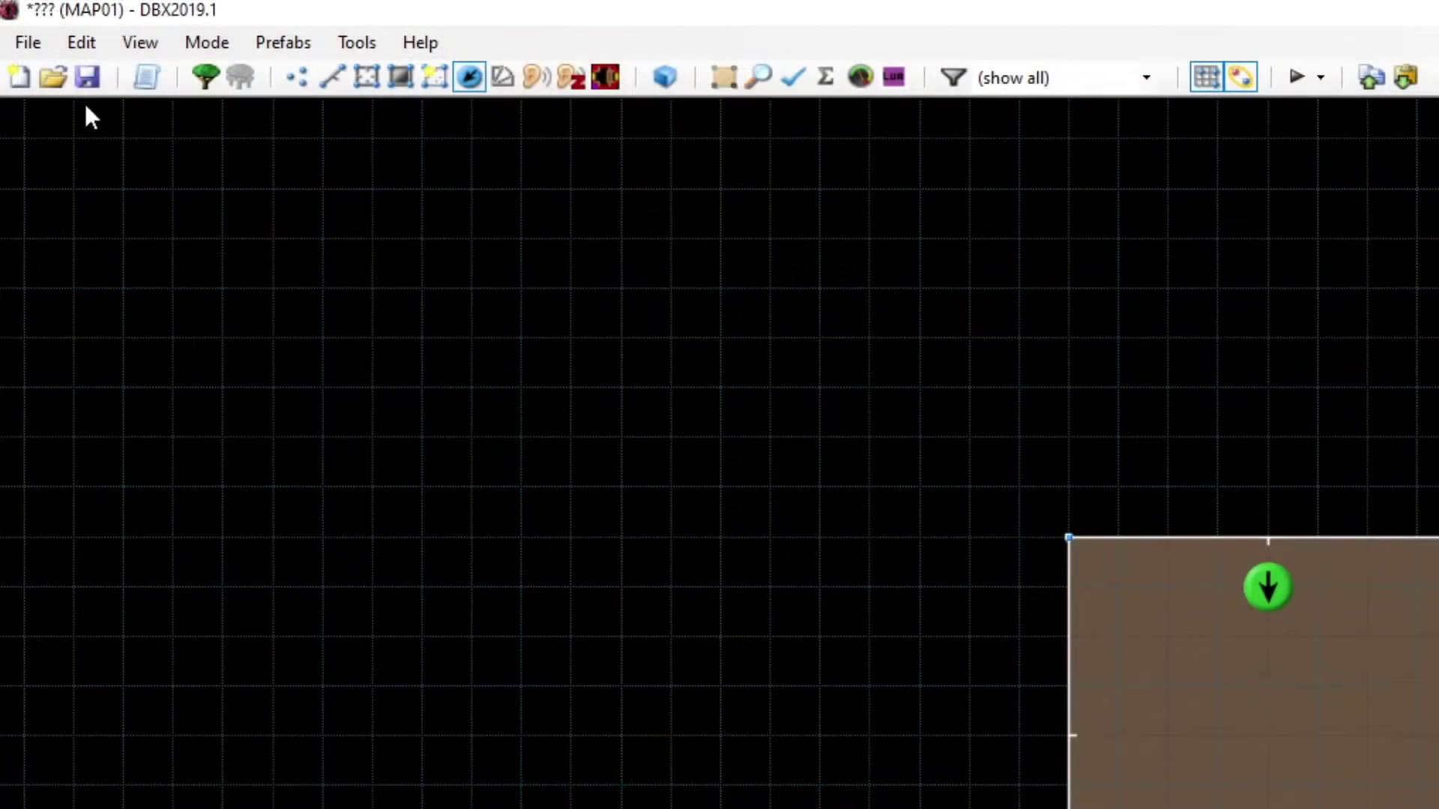
Step: Save MAP01 to Documents\GZDoom as MY_SUPER_EPIC_AND_AWESOME_WAD.wad
click(87, 78)
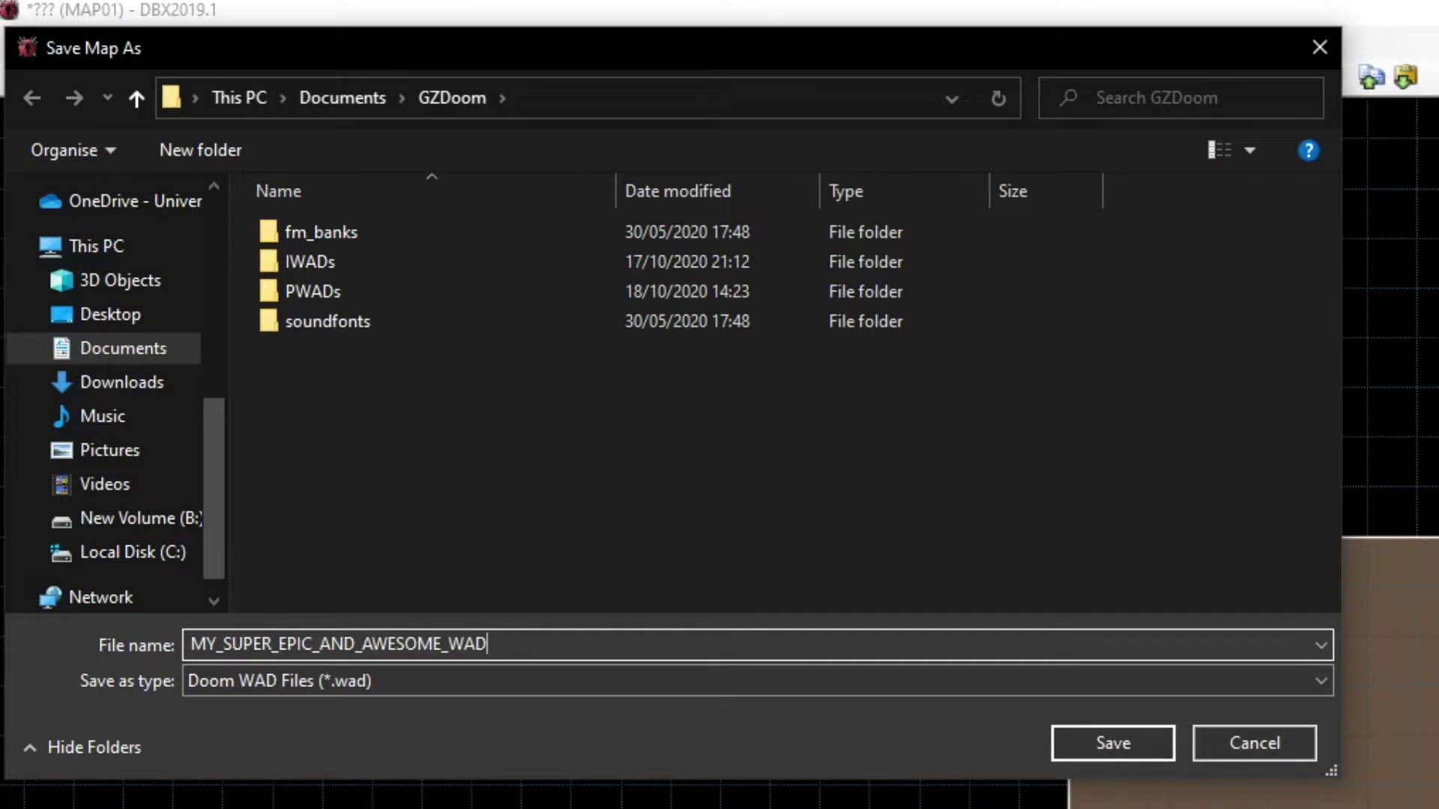
key(Return)
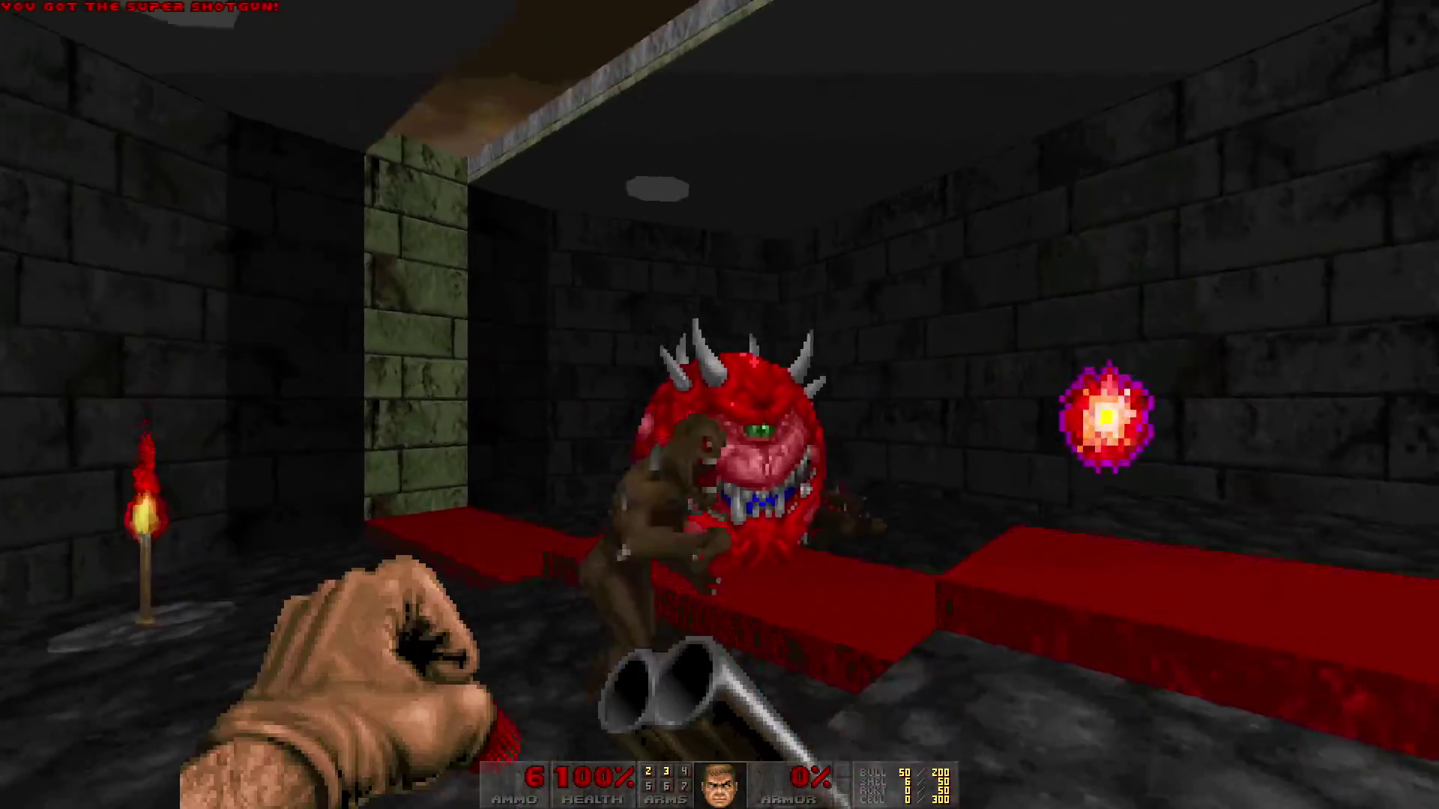
Step: Fire the super shotgun at the Pinky and Cacodemon in the GZDoom level
key(ctrl)
key(ctrl)
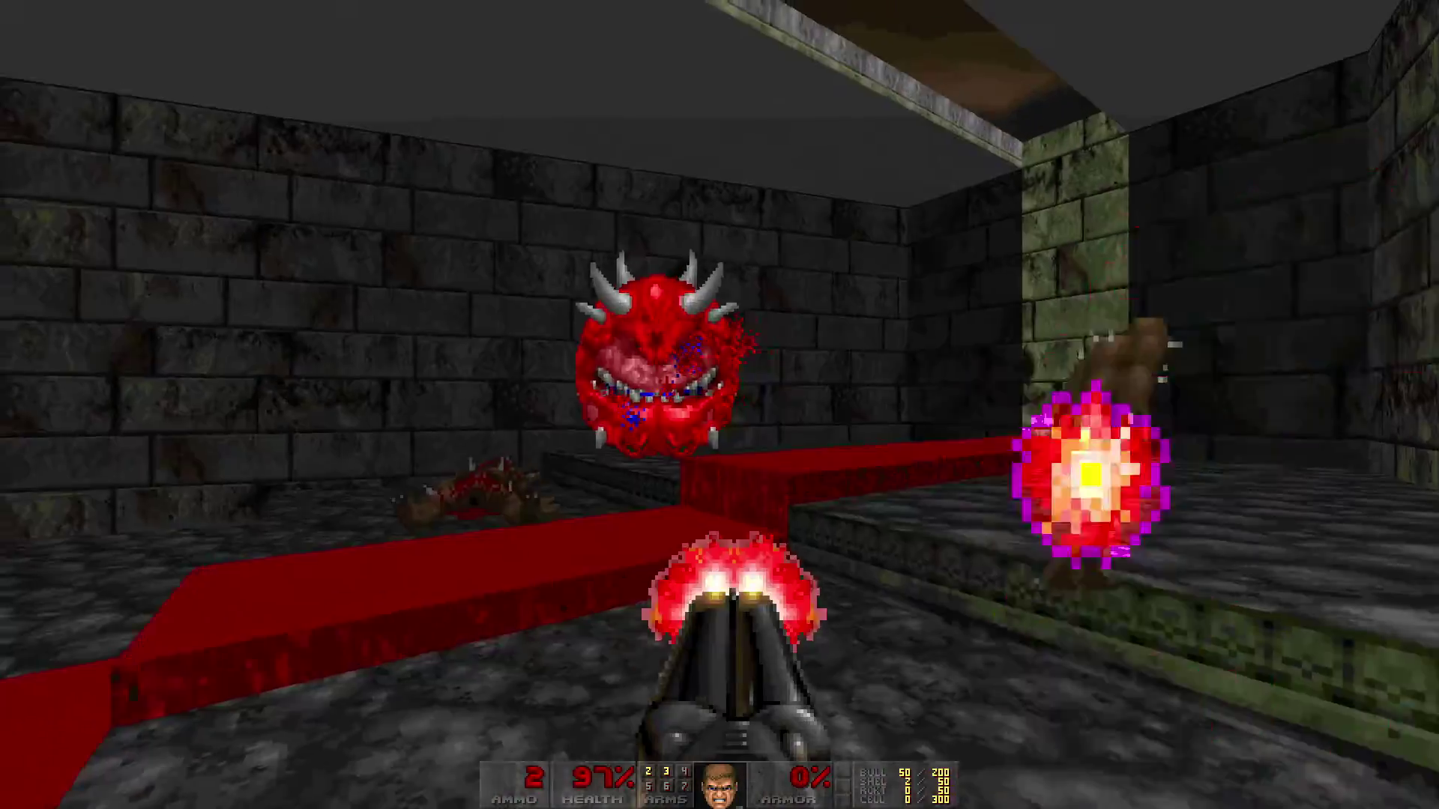